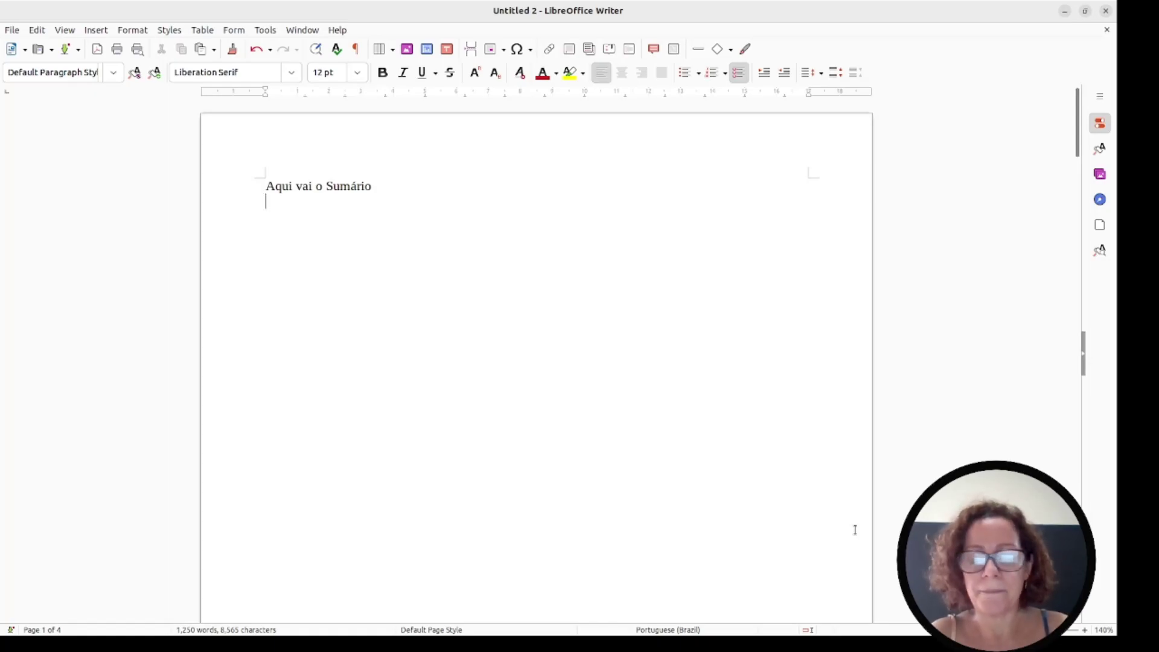
Look through the document's pages, starting from the "Aqui vai o Sumário" placeholder page.
key(Page_Down)
key(Page_Down)
key(Page_Down)
key(Page_Down)
key(Page_Up)
key(Page_Up)
key(Page_Up)
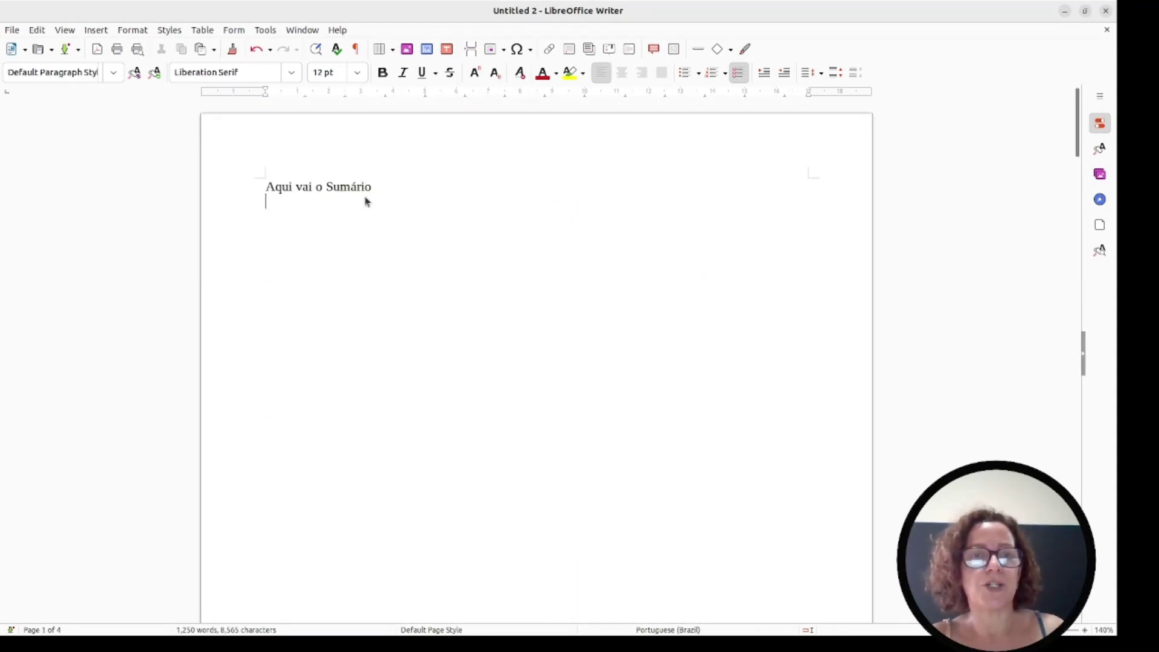
key(Page_Down)
key(Page_Down)
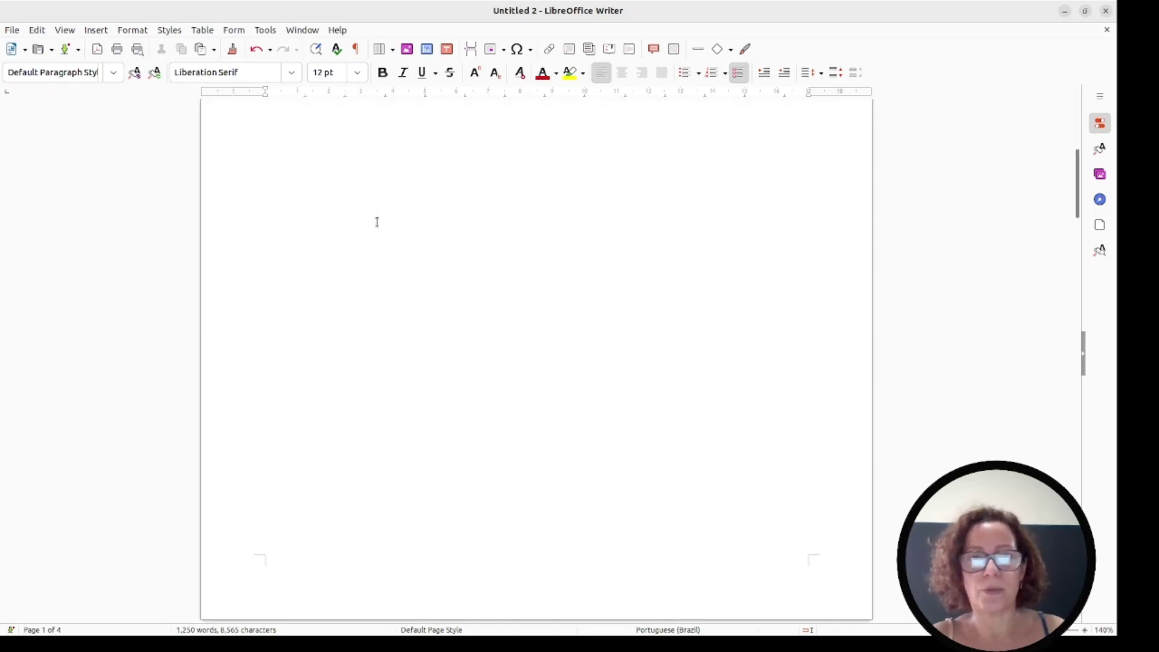
Examine the main headings "Introdução", "Capítulo 1" and "Capítulo 2" across pages 2 to 4.
double_click(308, 375)
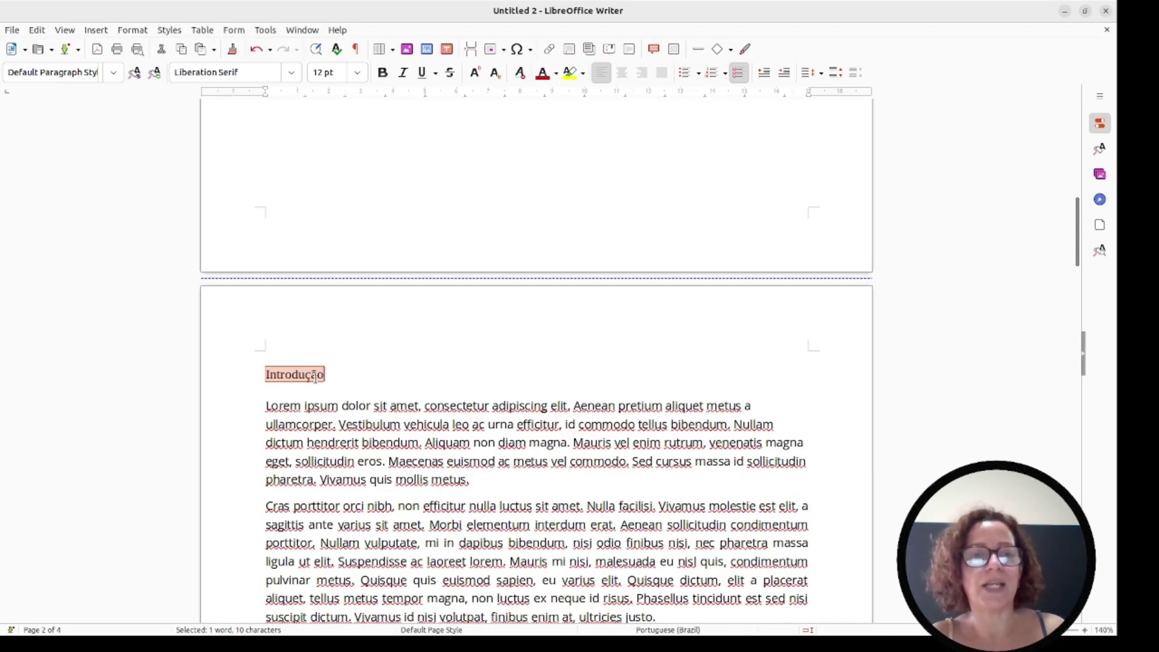
key(Page_Down)
key(Page_Down)
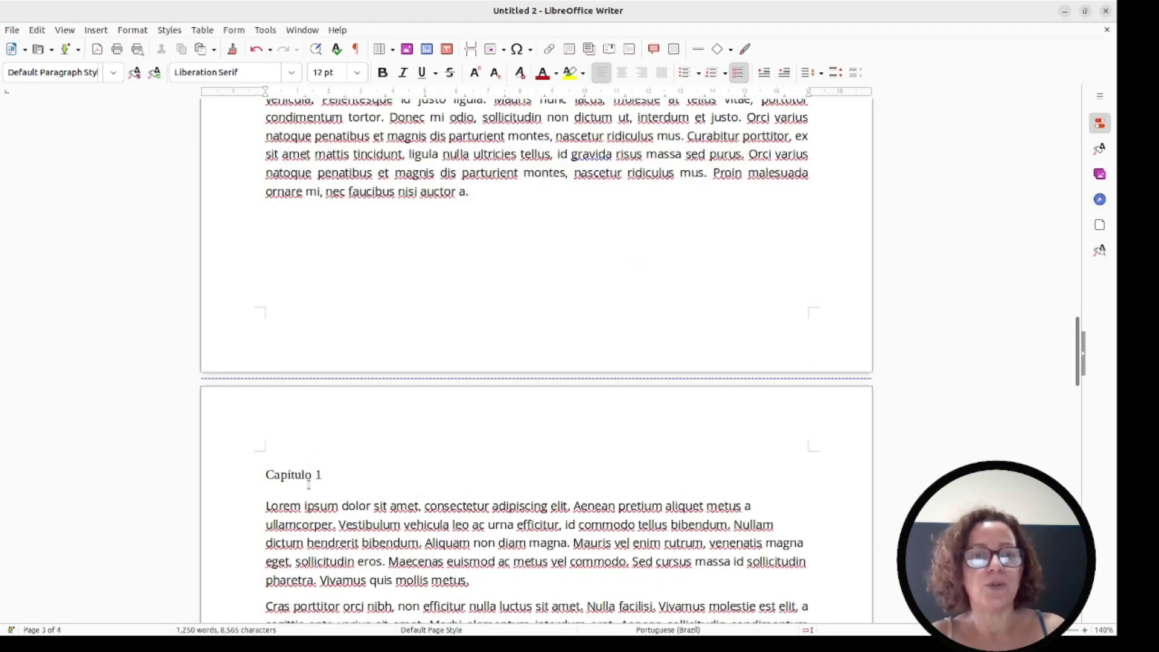
double_click(319, 476)
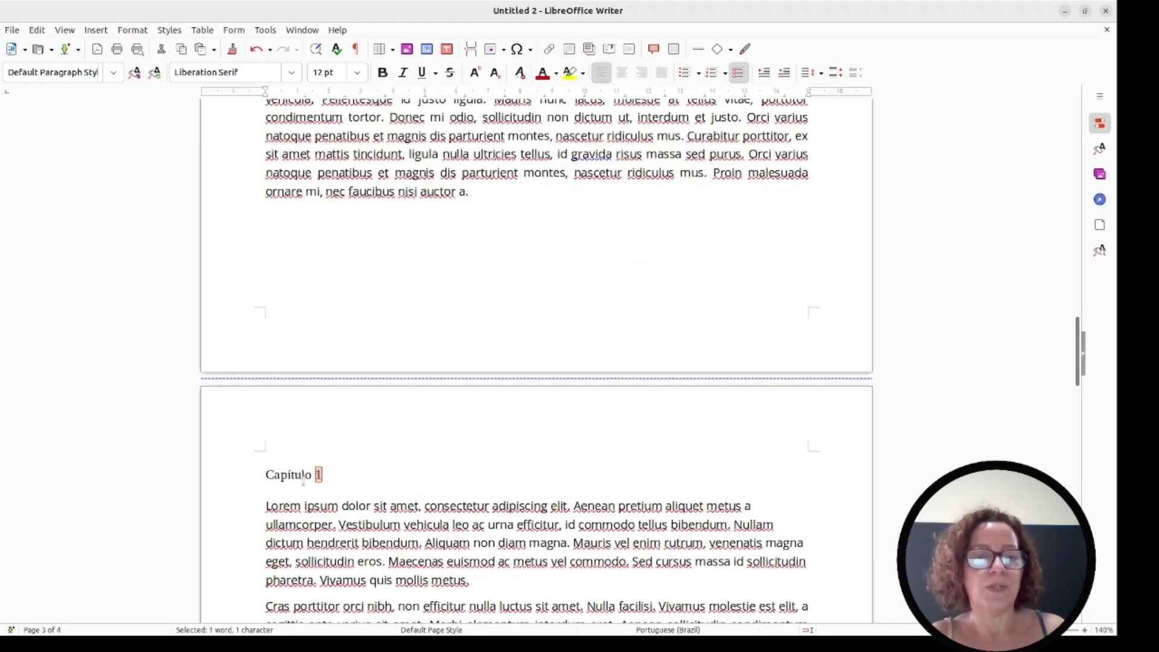
text(2)
scroll(306, 393, down, 7)
click(306, 393)
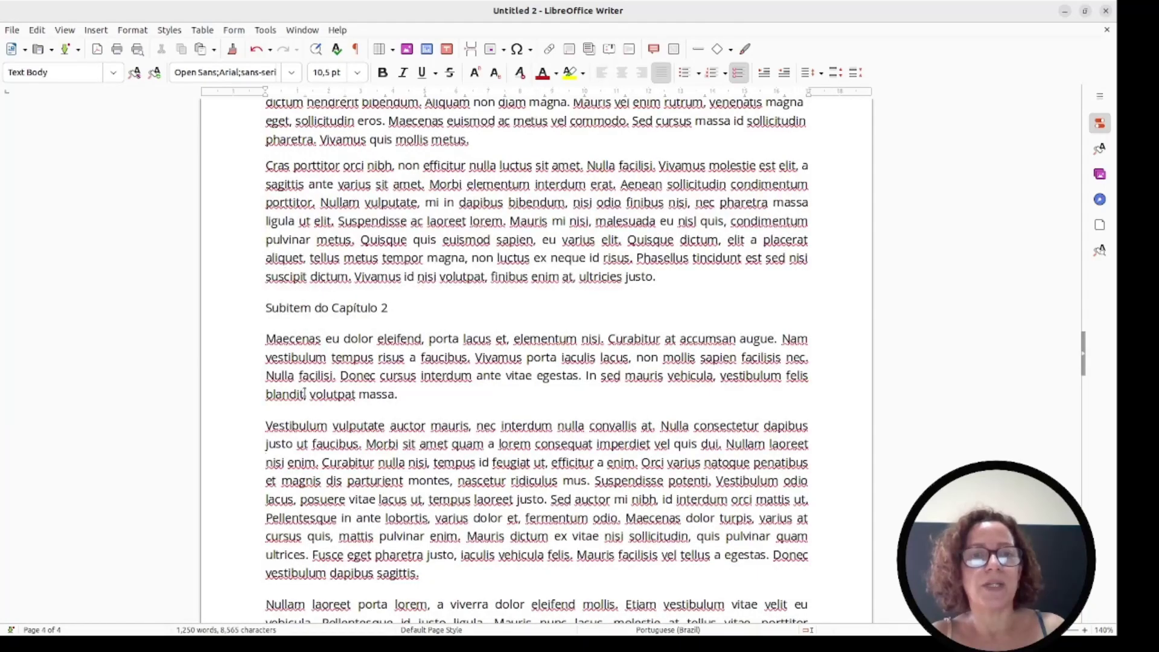
scroll(309, 392, up, 4)
scroll(306, 238, up, 15)
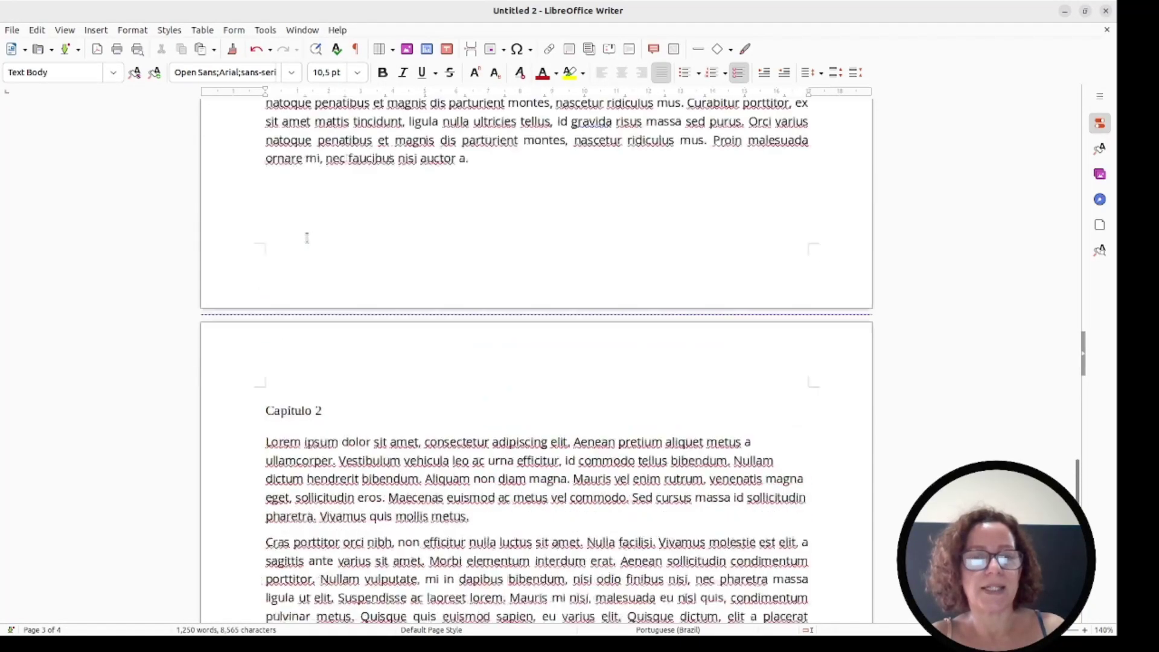
Examine the subitem headings within Capítulo 1 and Capítulo 2, and return to the summary placeholder on page 1.
scroll(309, 237, up, 3)
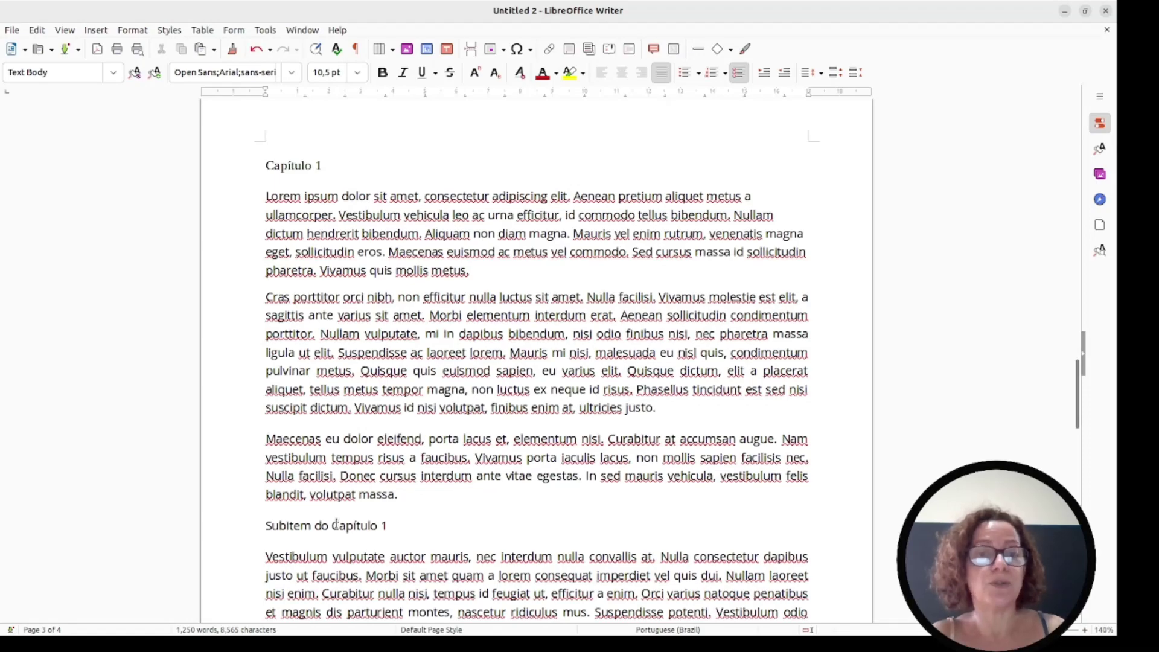
scroll(337, 524, down, 8)
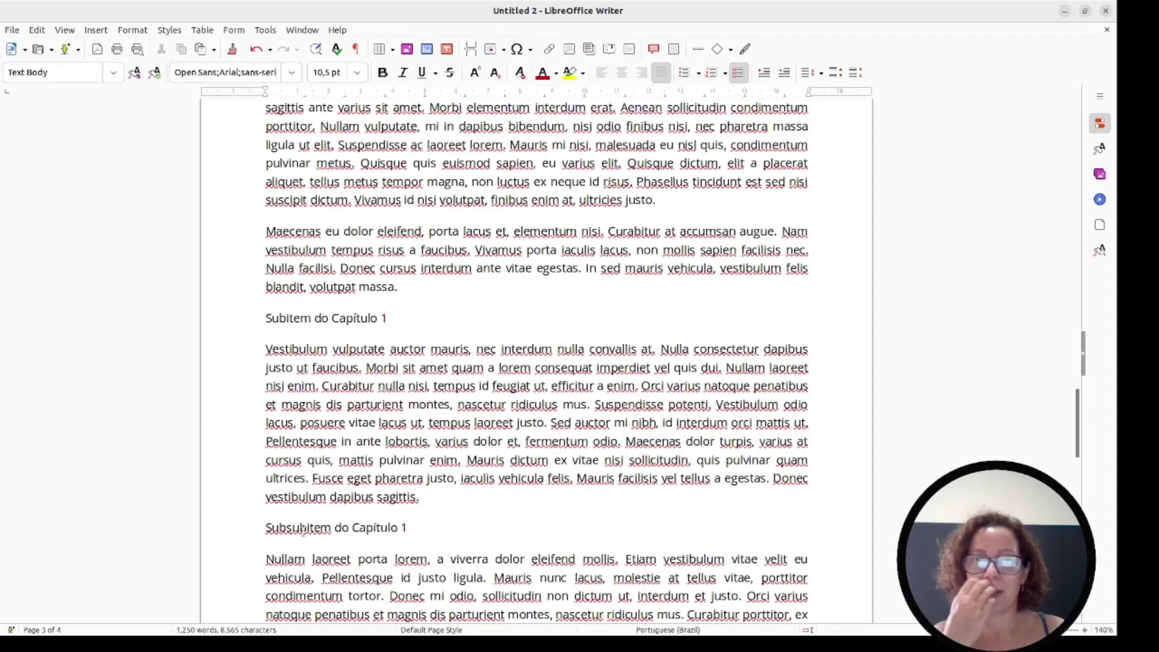
scroll(303, 530, down, 10)
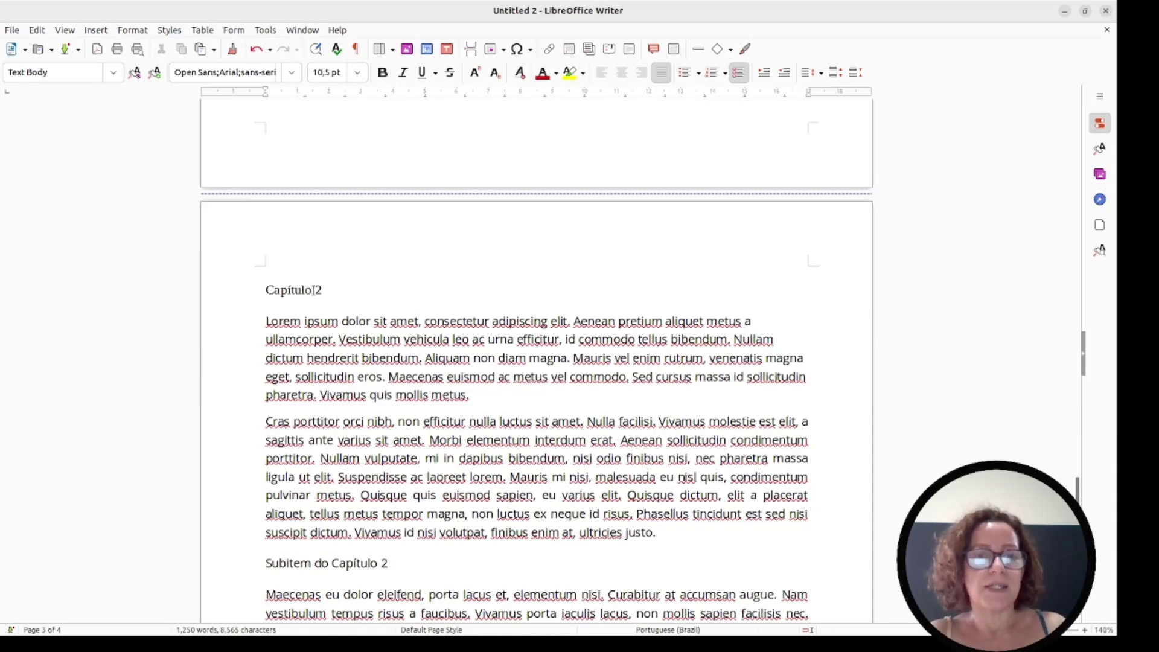
scroll(311, 296, down, 5)
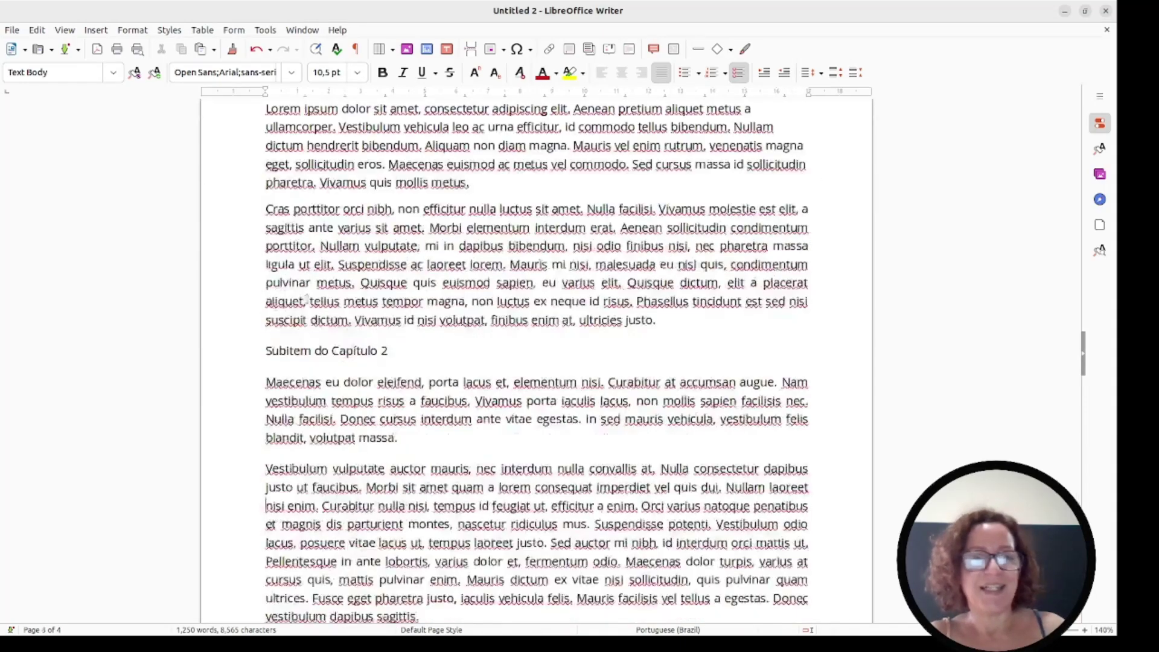
triple_click(296, 358)
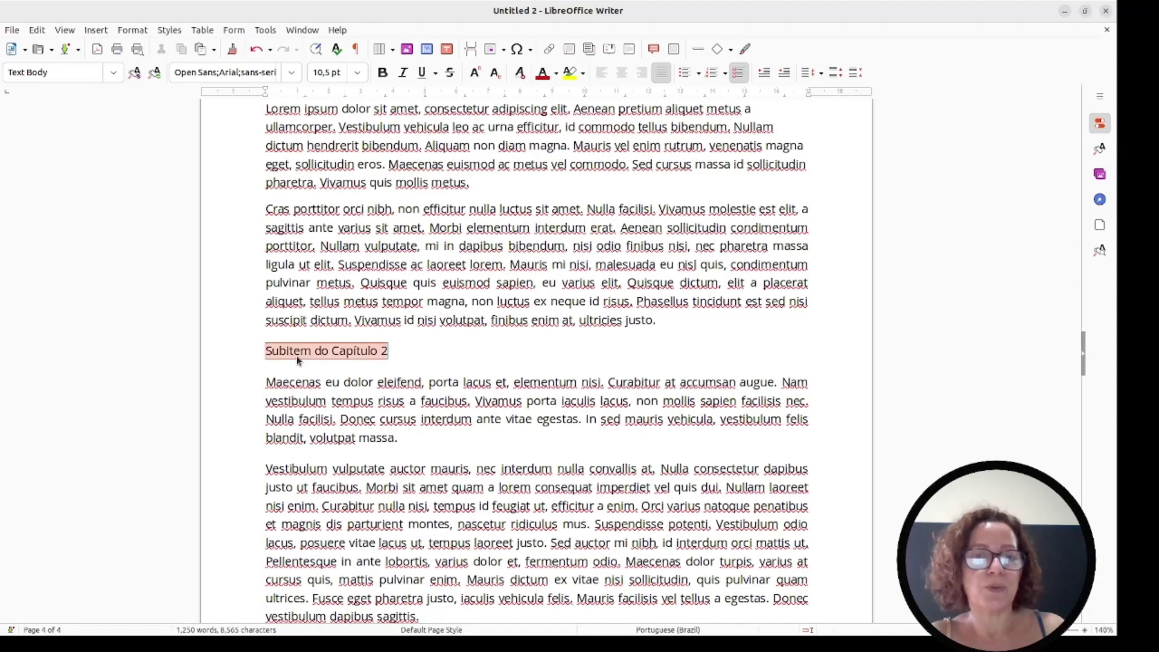
scroll(296, 356, down, 7)
click(297, 357)
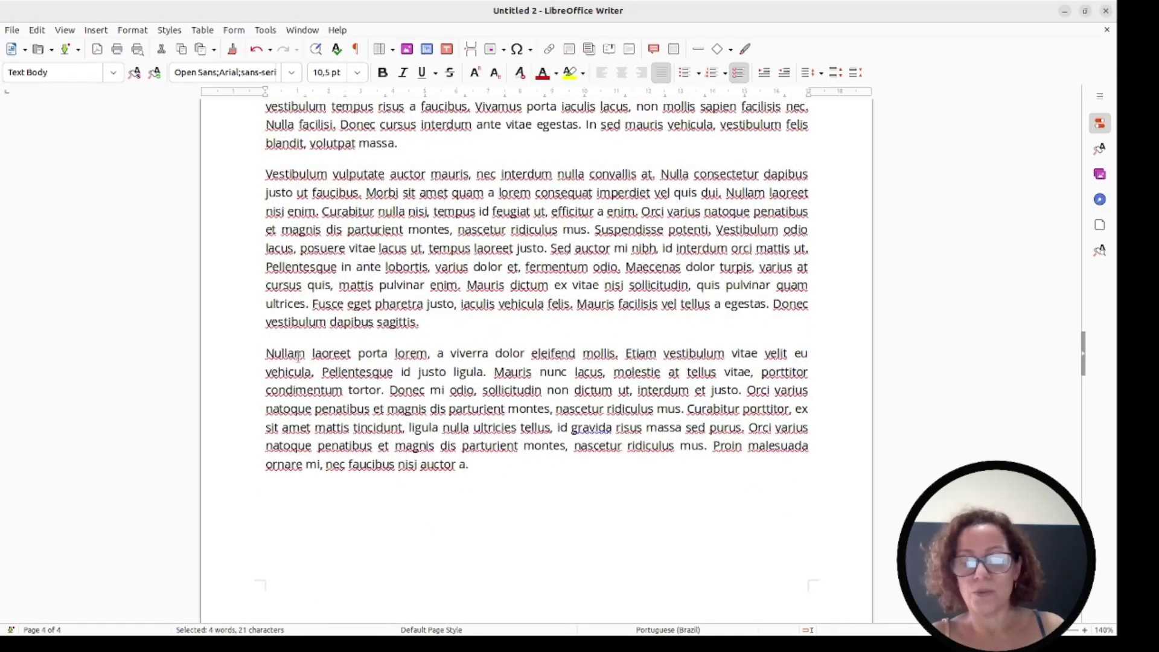
scroll(299, 358, up, 20)
scroll(307, 362, up, 1)
click(306, 362)
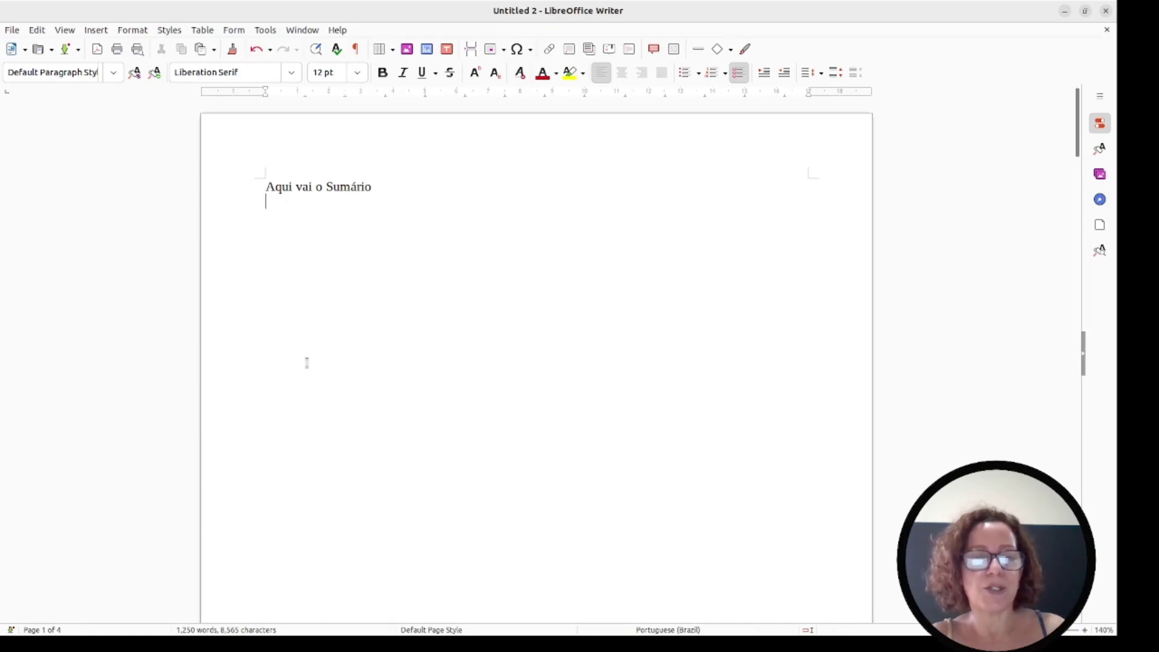
Show the list of paragraph styles beside the Introdução page and expand its Heading group.
scroll(307, 362, down, 8)
scroll(307, 362, down, 10)
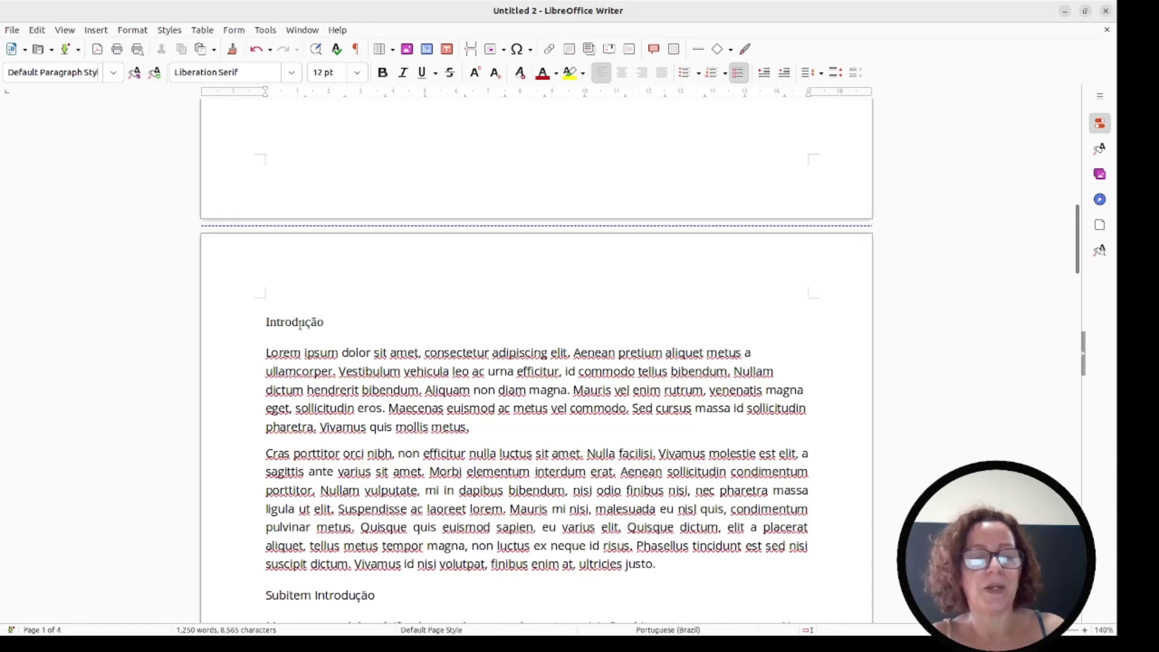
double_click(300, 324)
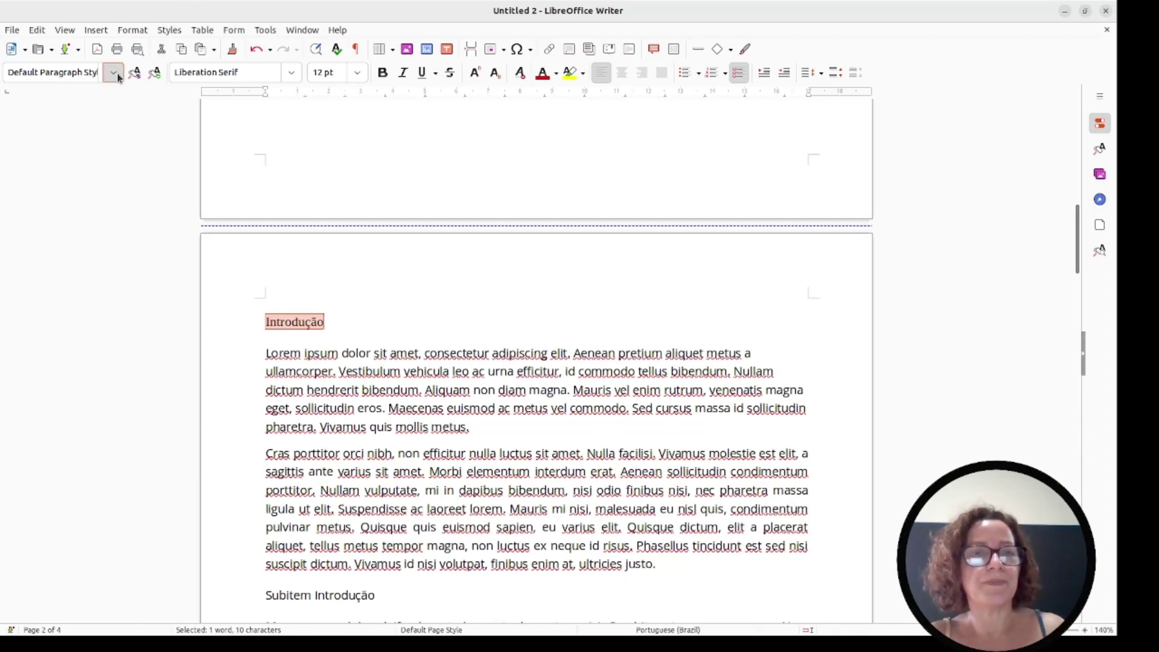
key(ctrl+F11)
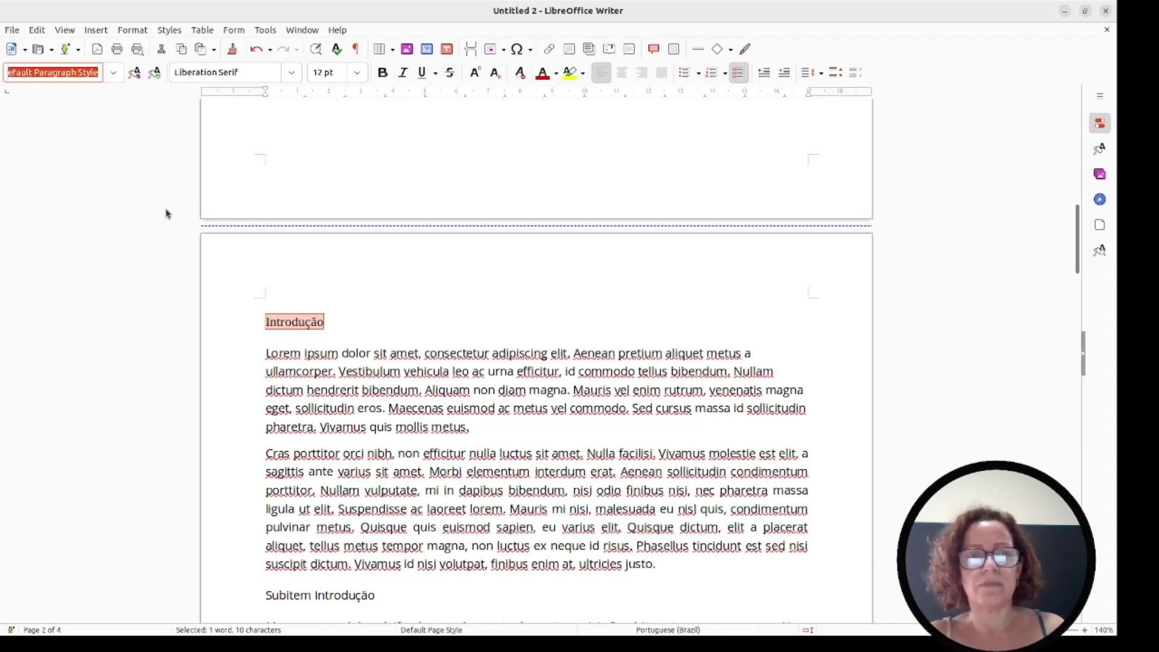
click(246, 287)
key(F11)
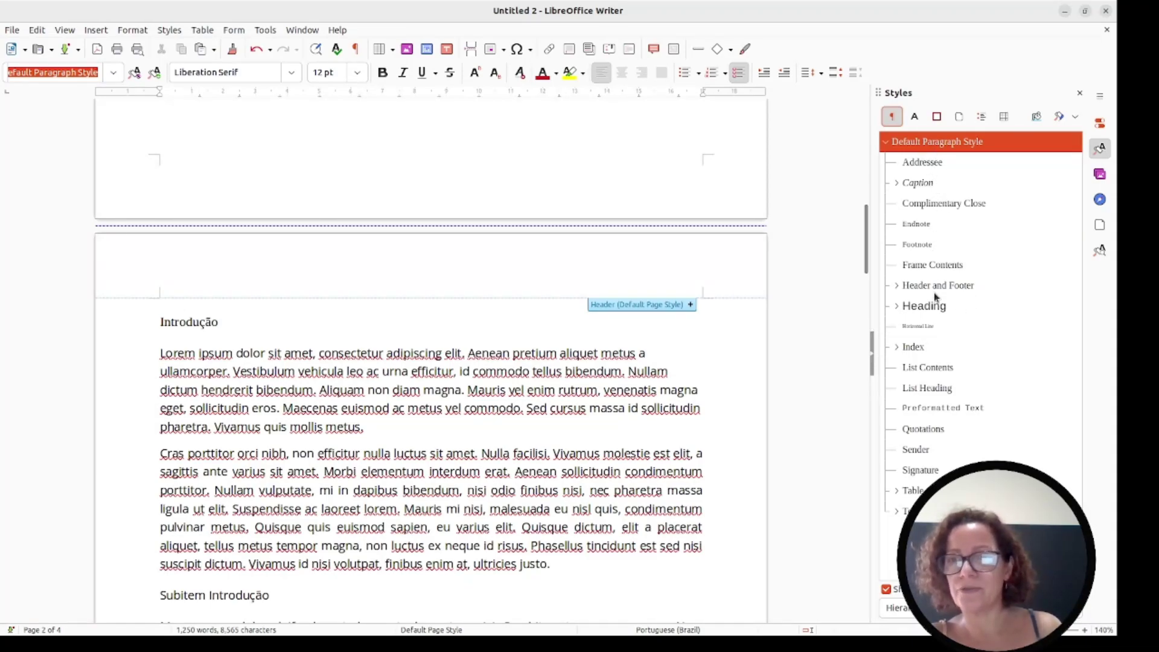
click(898, 307)
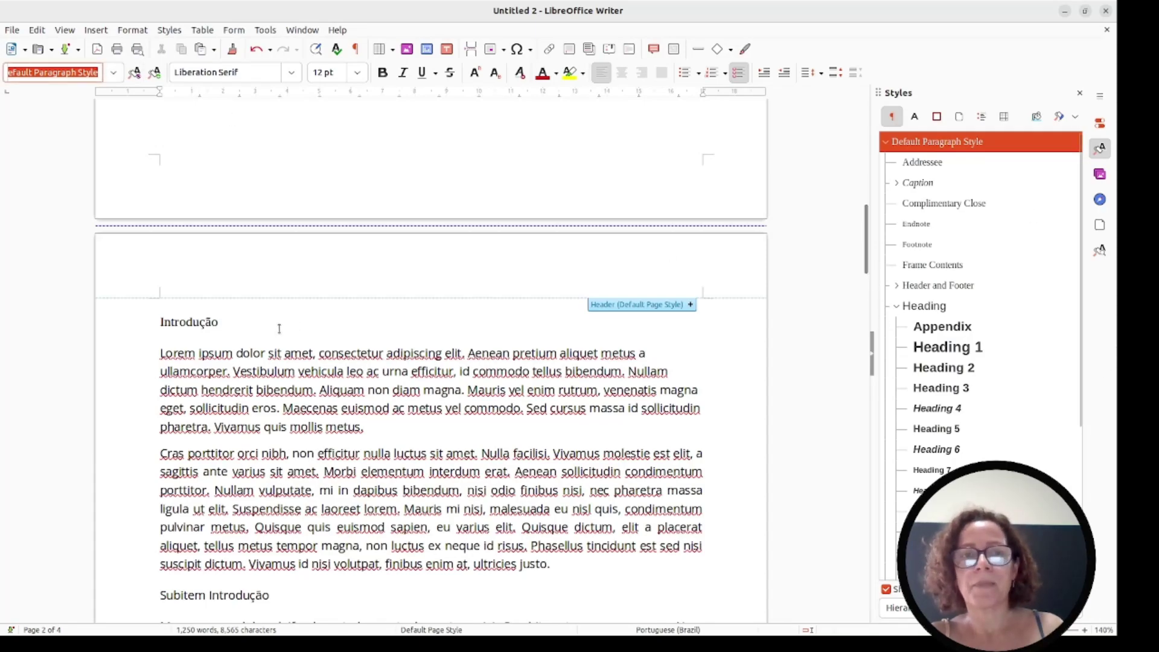
Apply the Heading 1 paragraph style to the "Introdução" title on page 2.
double_click(190, 325)
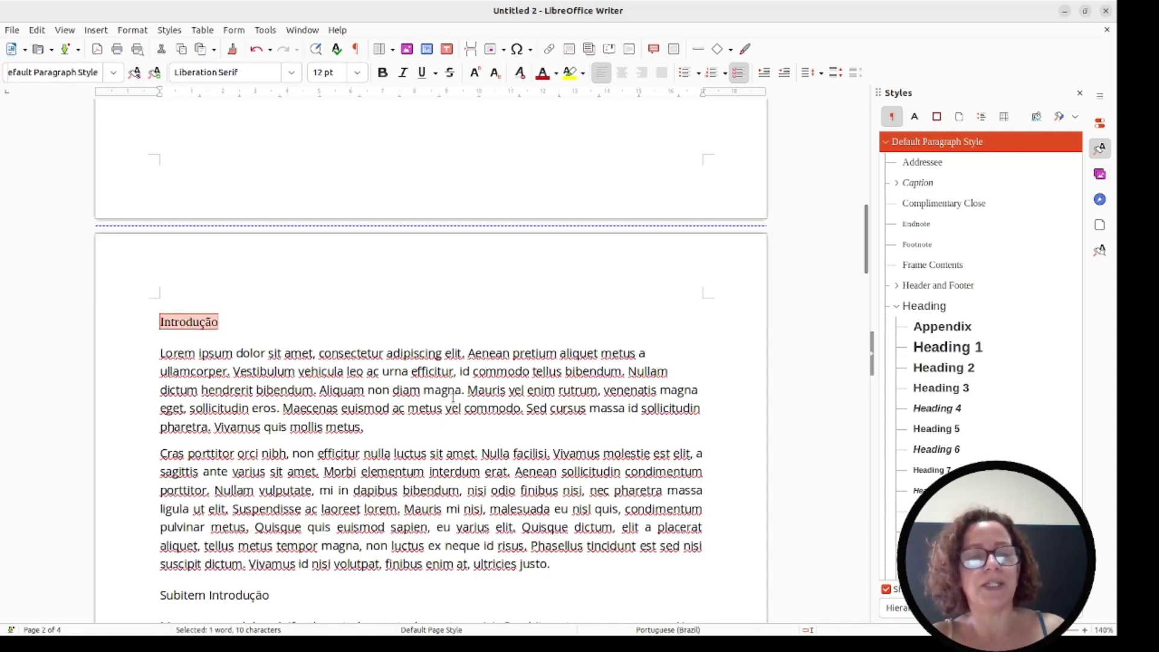
click(950, 356)
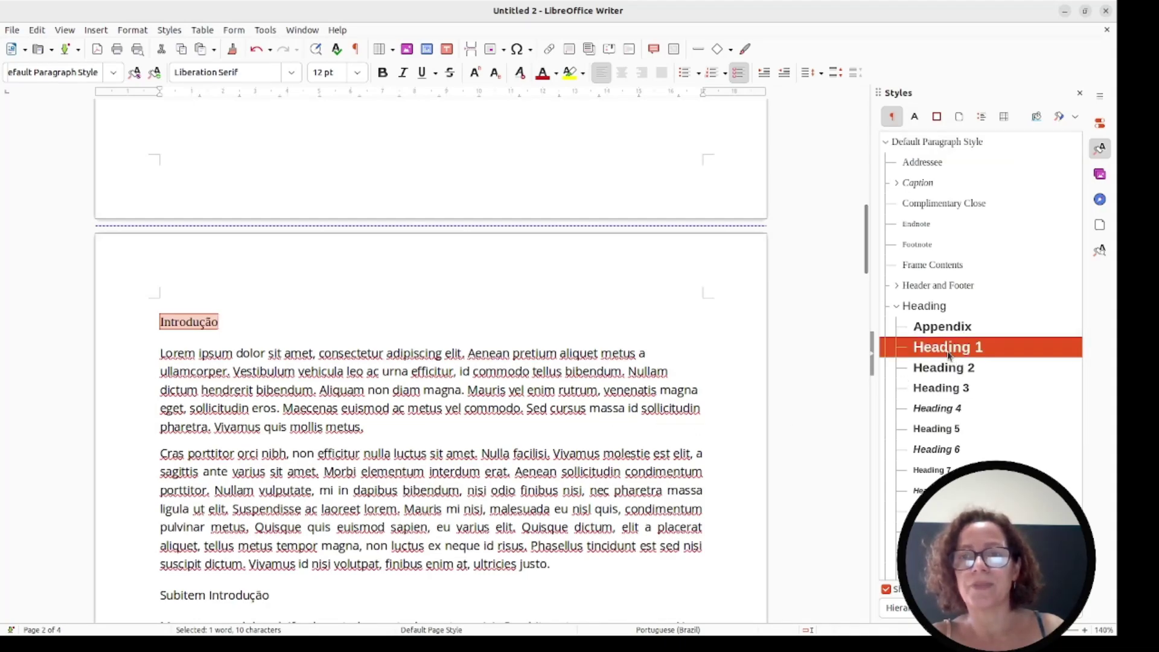
double_click(950, 356)
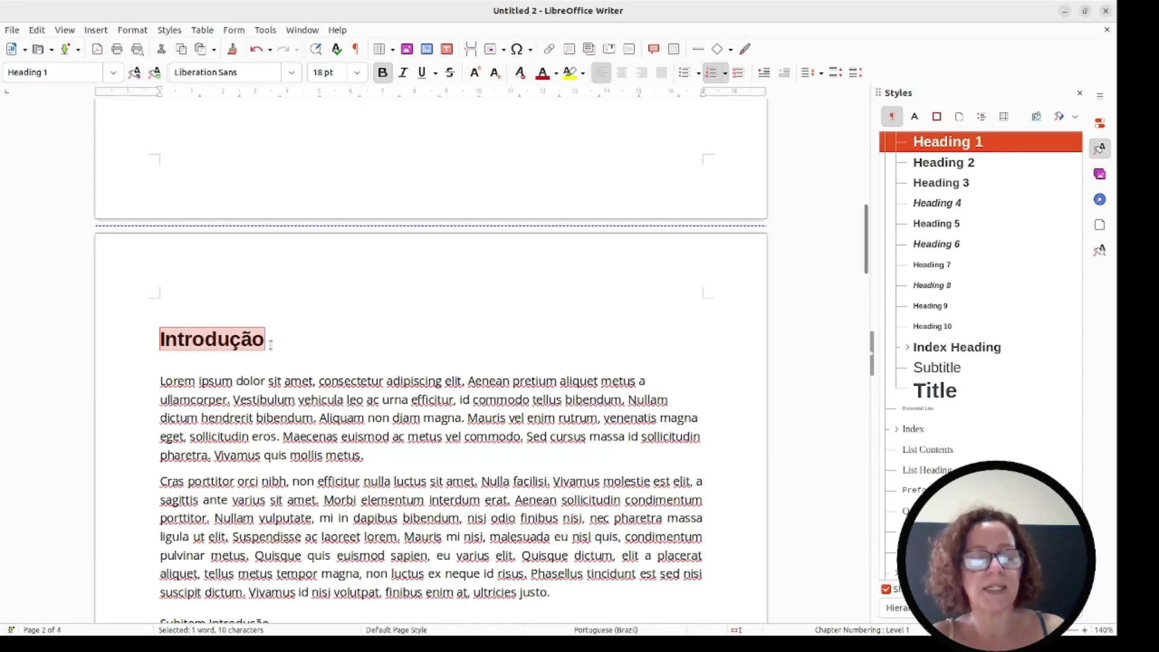
Apply the Heading 2 paragraph style to the "Subitem Introdução" line on page 2.
scroll(270, 344, down, 3)
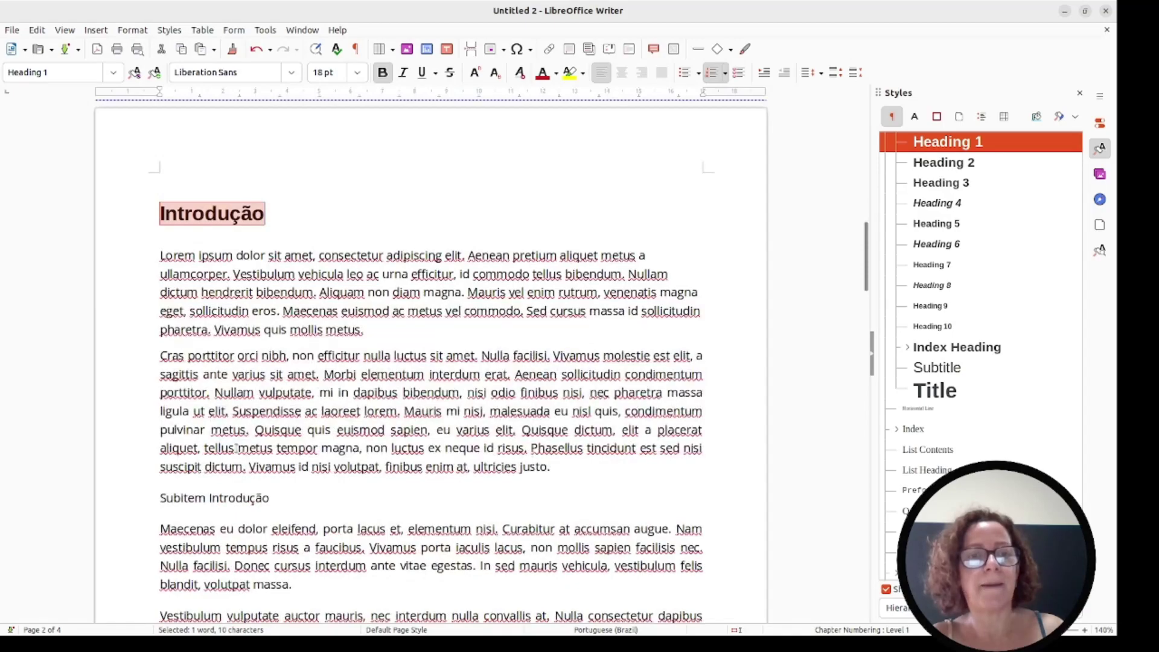
drag(158, 499, 275, 495)
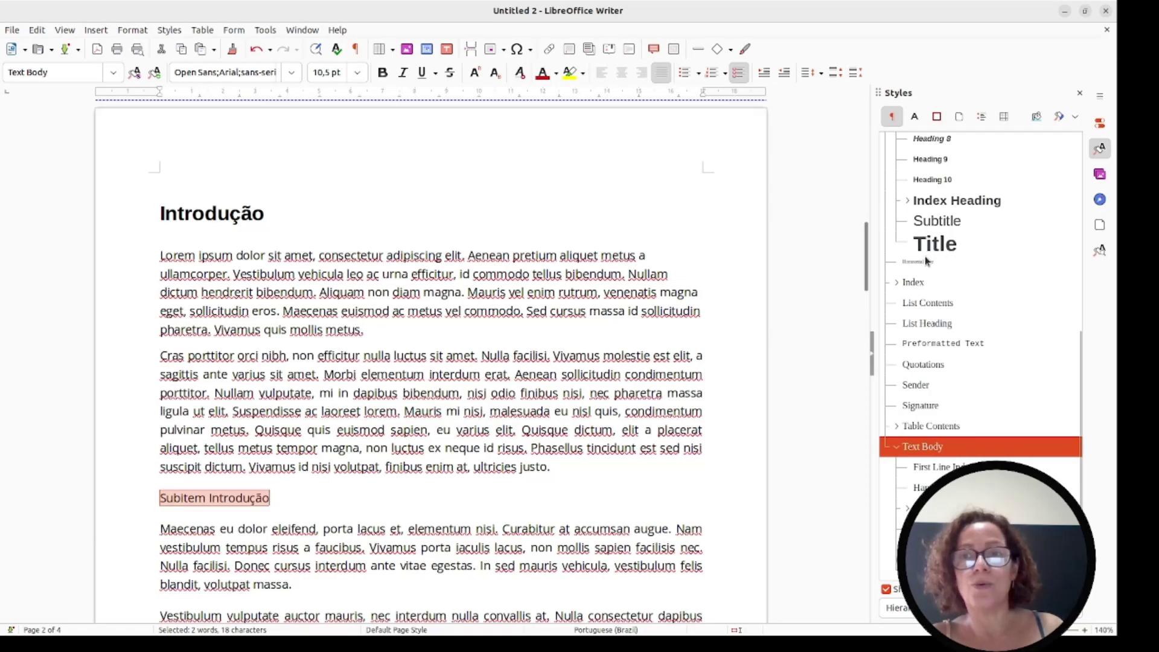
scroll(909, 266, up, 4)
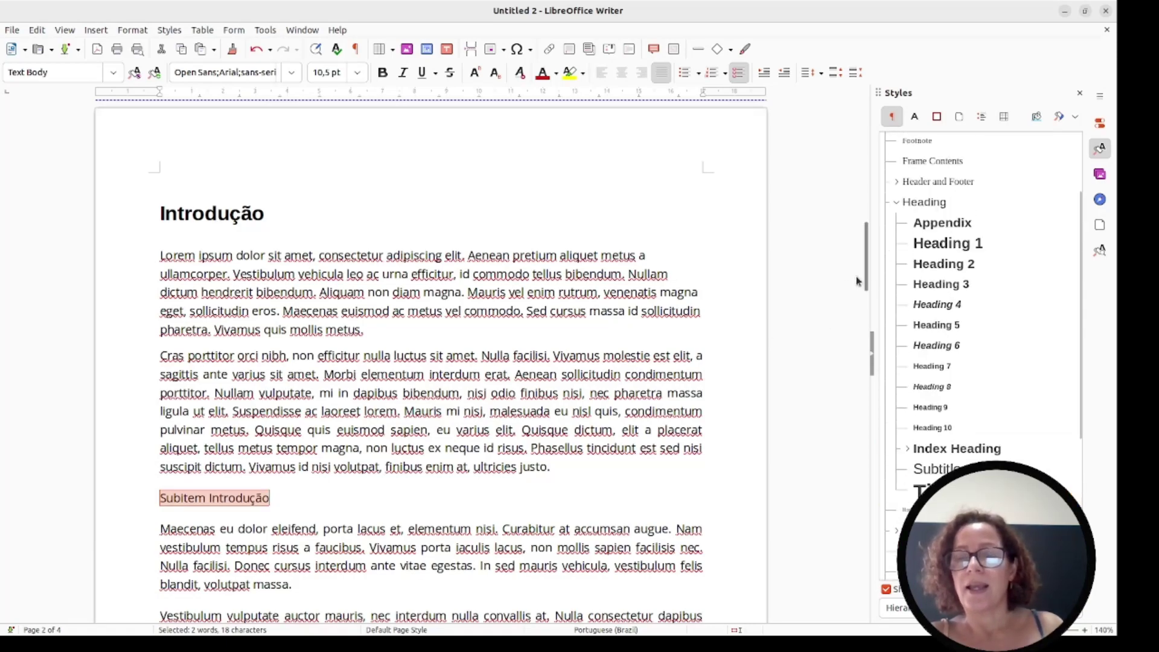
double_click(928, 266)
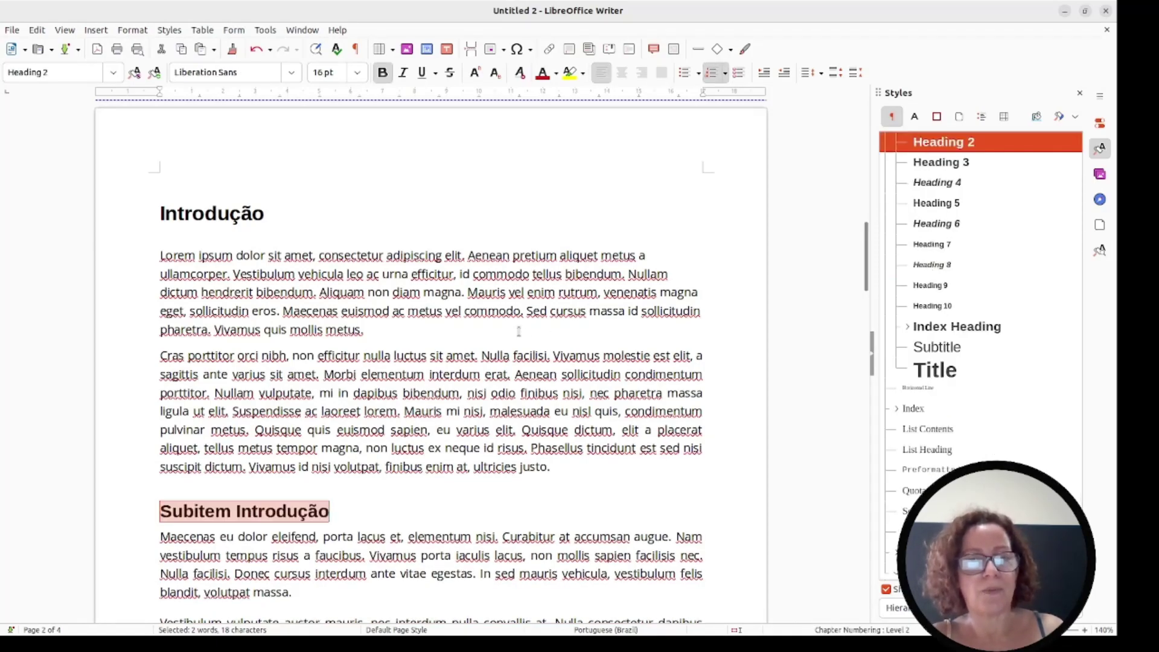
Apply the Heading 1 paragraph style to the "Capítulo 1" title on page 3.
scroll(519, 331, down, 8)
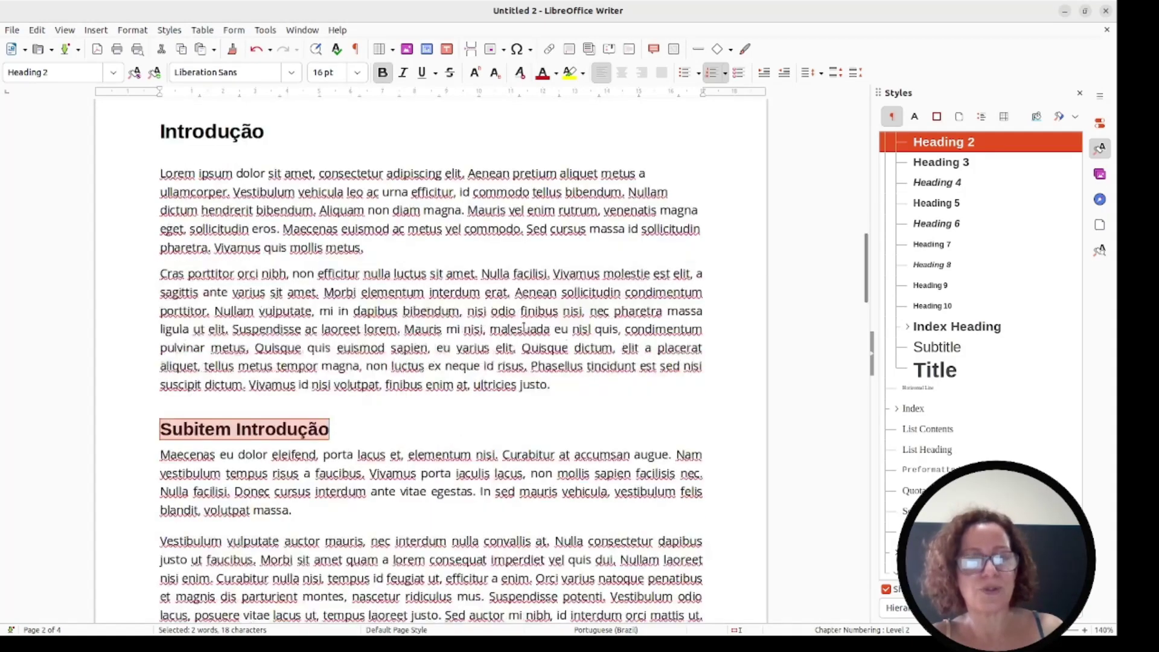
scroll(523, 327, down, 6)
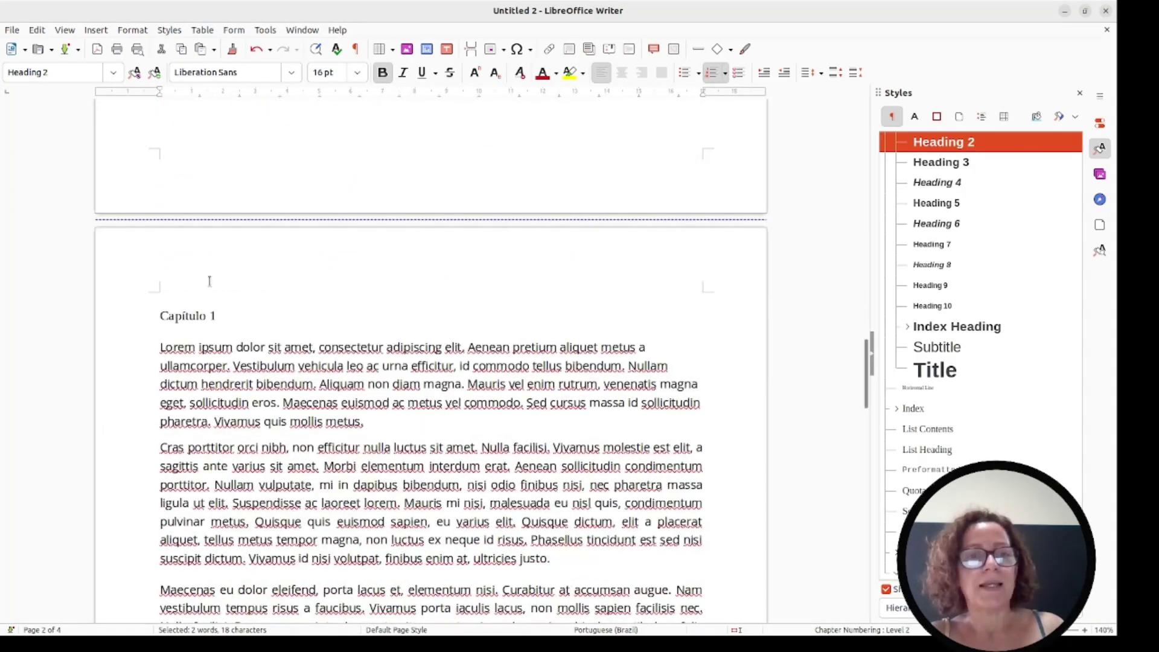
drag(161, 316, 217, 316)
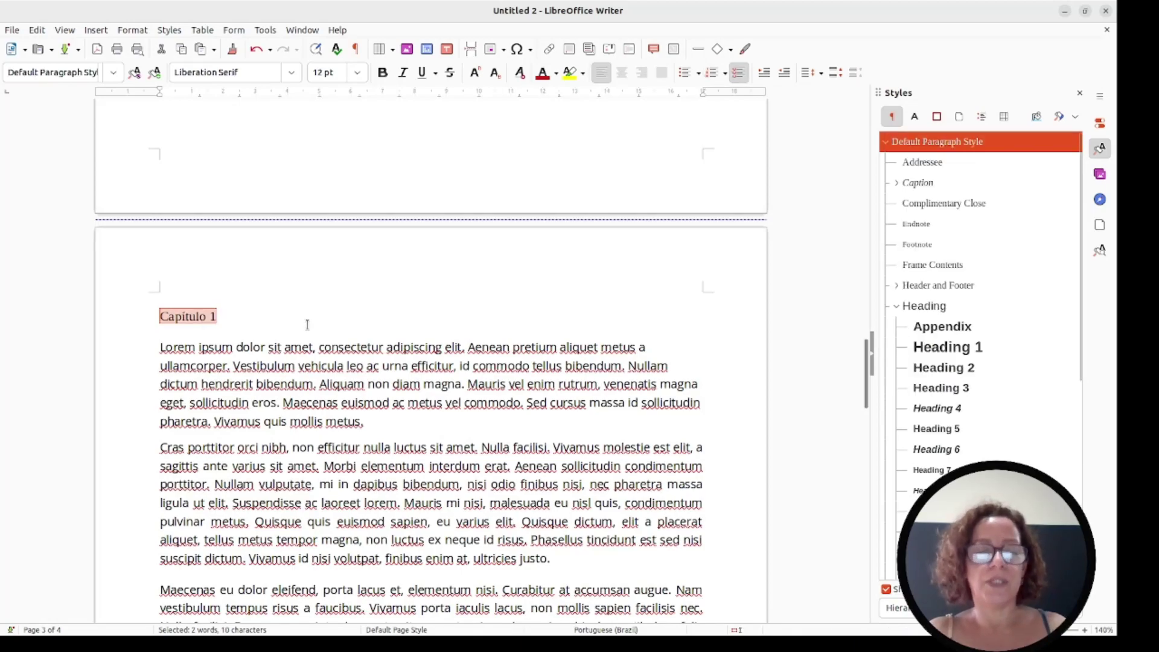
double_click(941, 353)
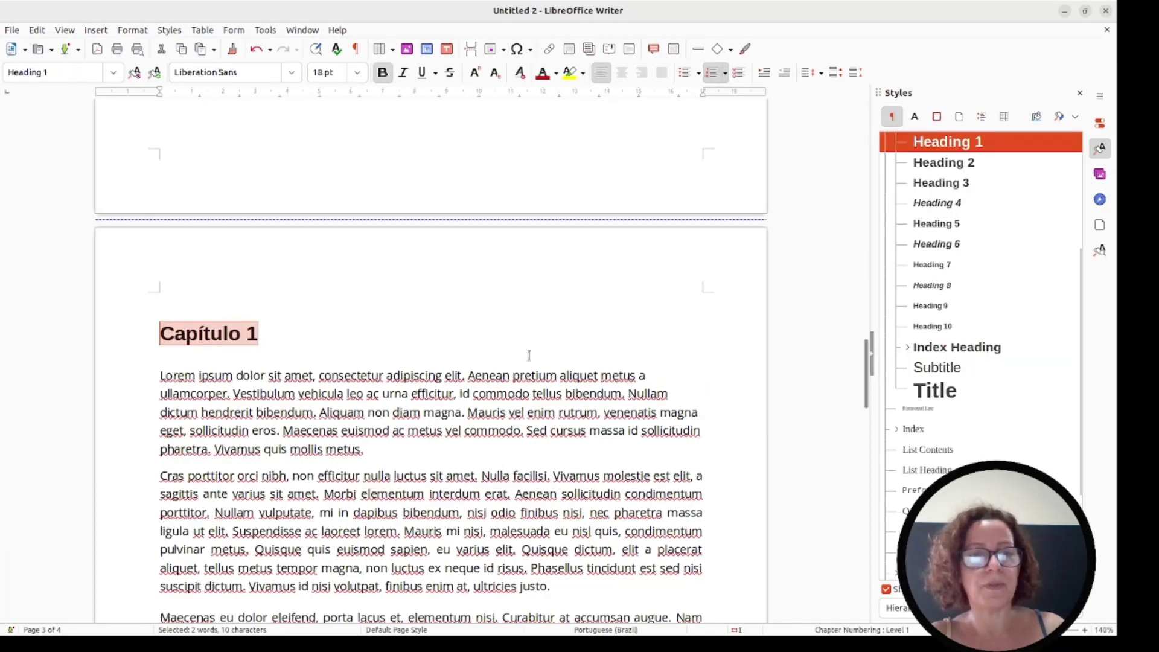
Apply the Heading 2 paragraph style to the "Subitem do Capítulo 1" line on page 3.
scroll(530, 354, down, 7)
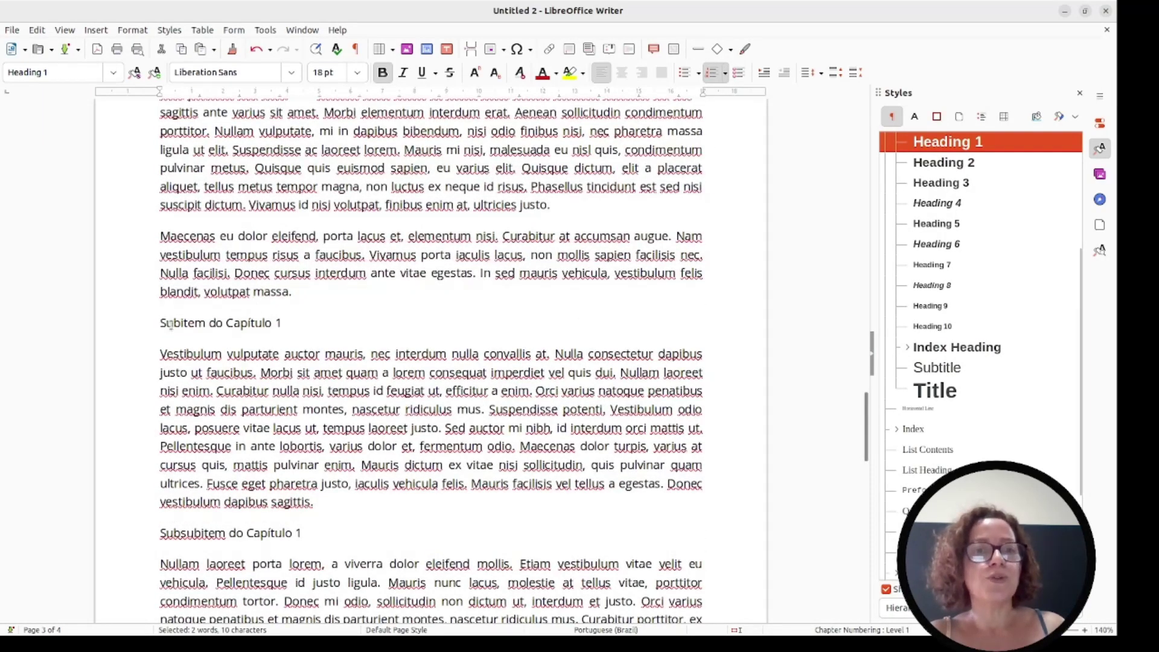
triple_click(168, 323)
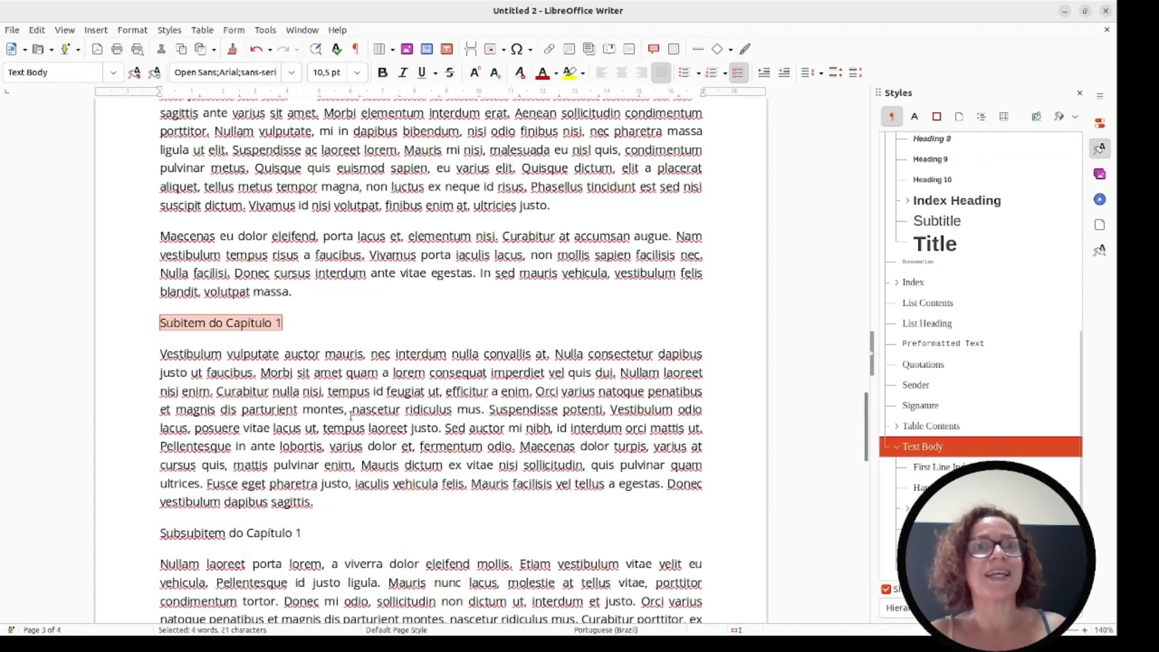
scroll(945, 298, up, 3)
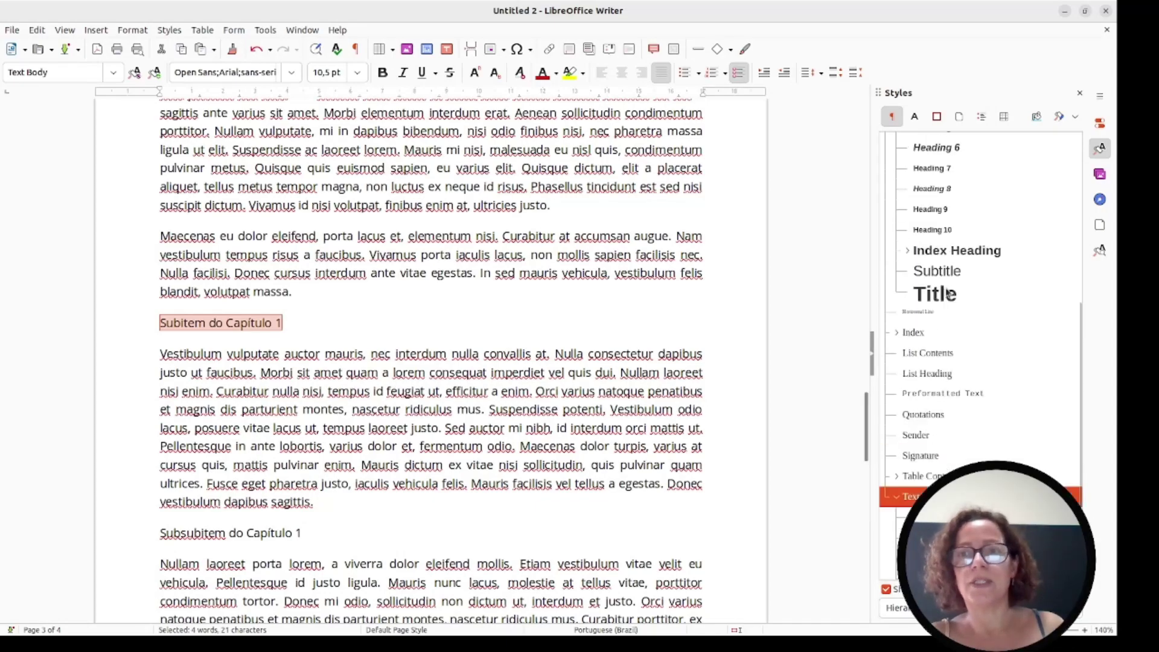
double_click(933, 216)
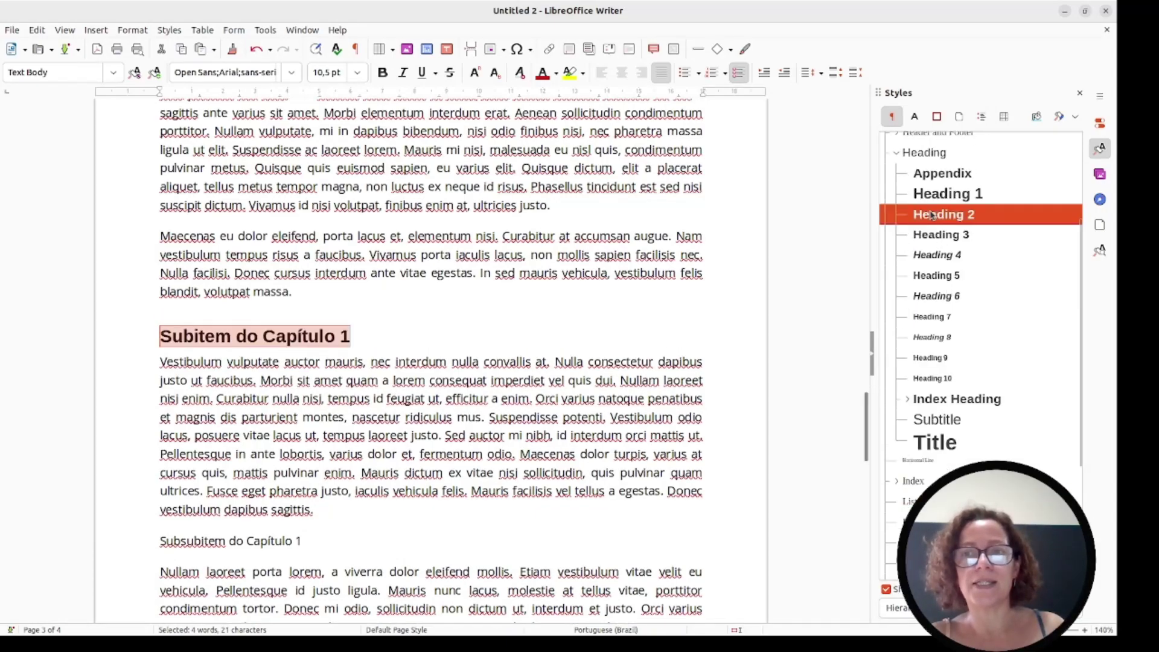
Apply the Heading 3 paragraph style to the "Subsubitem do Capítulo 1" line on page 3.
scroll(547, 329, down, 3)
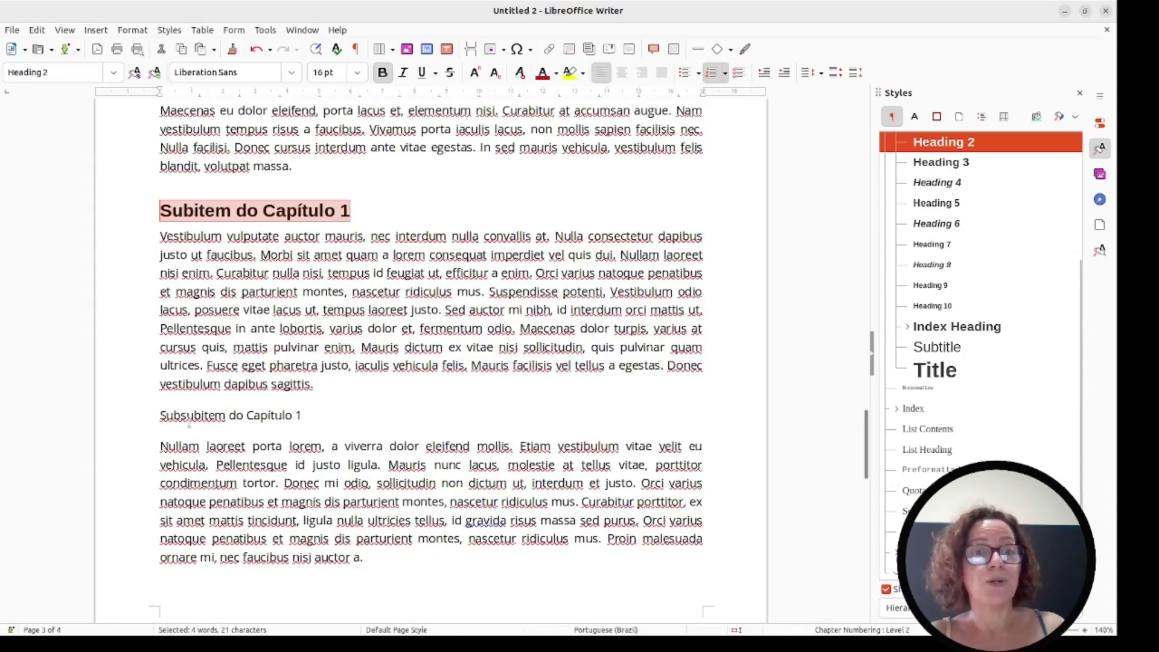
double_click(188, 418)
triple_click(189, 418)
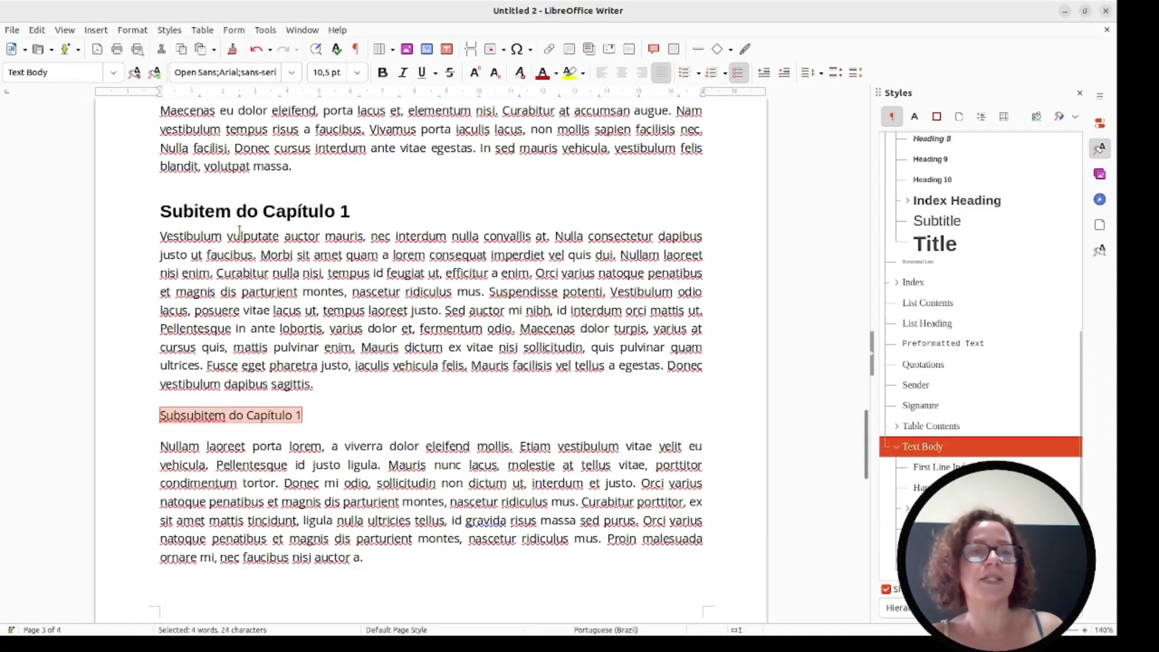
scroll(963, 218, up, 3)
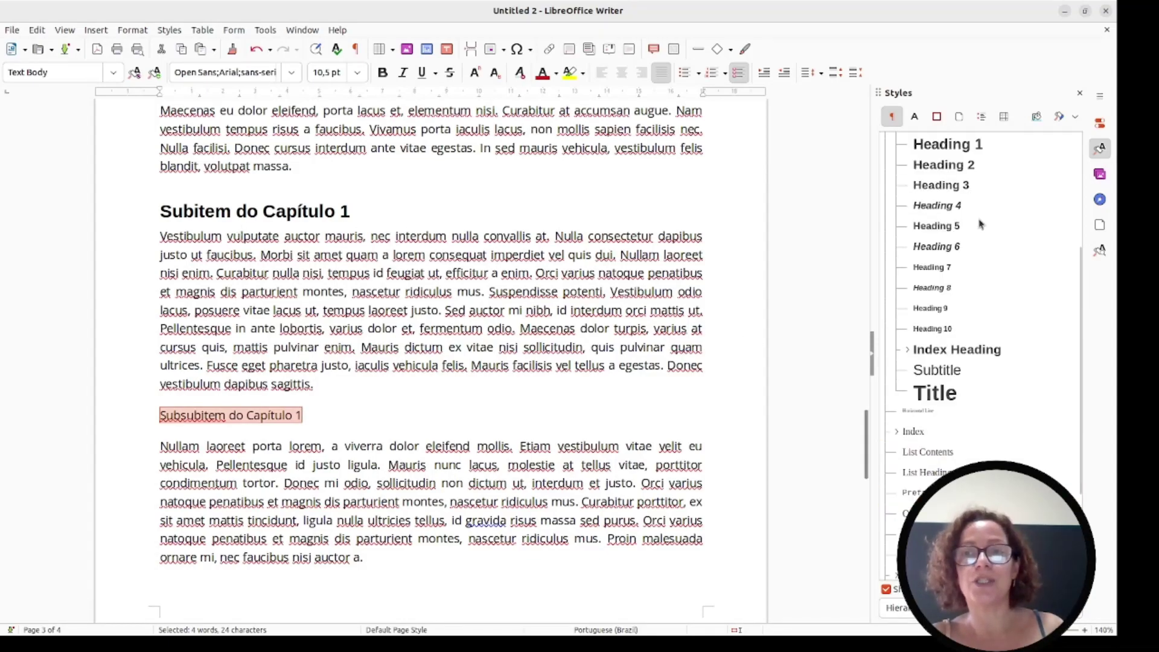
double_click(954, 185)
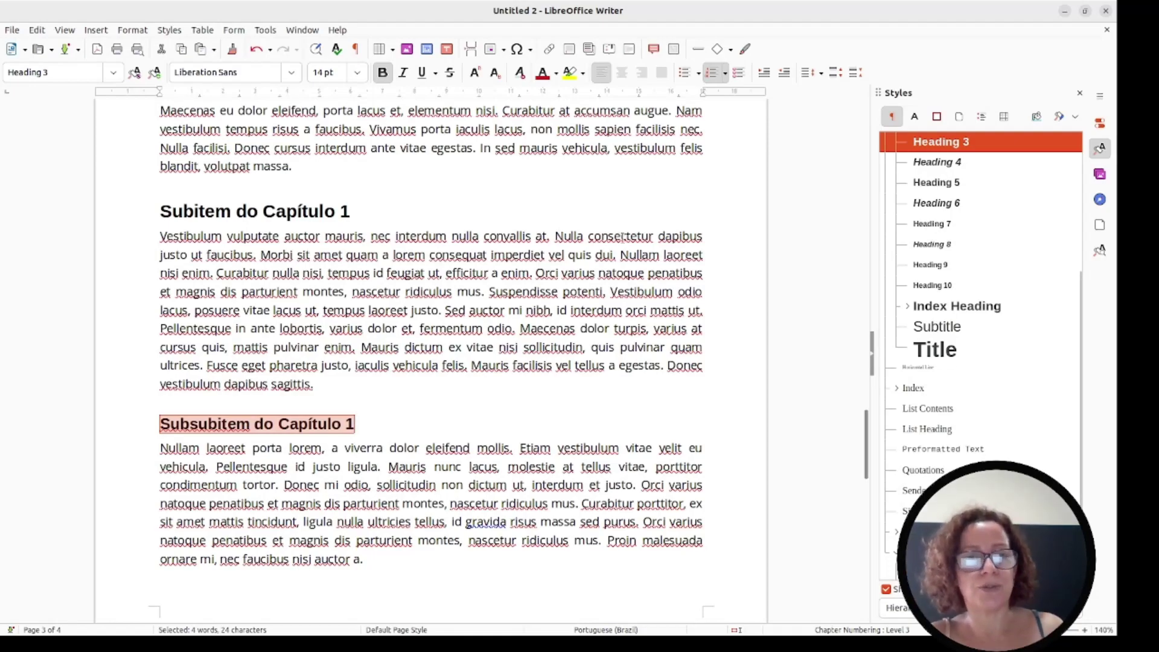
Apply the Heading 1 paragraph style to the "Capítulo 2" title on page 4.
scroll(378, 347, down, 3)
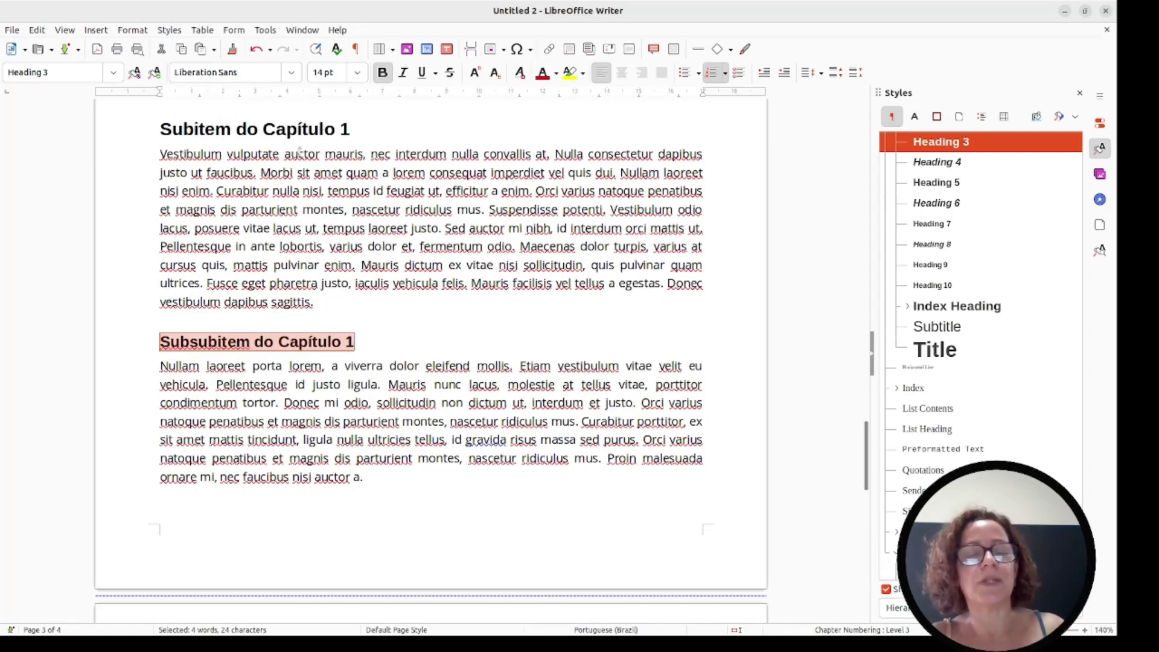
scroll(360, 212, down, 10)
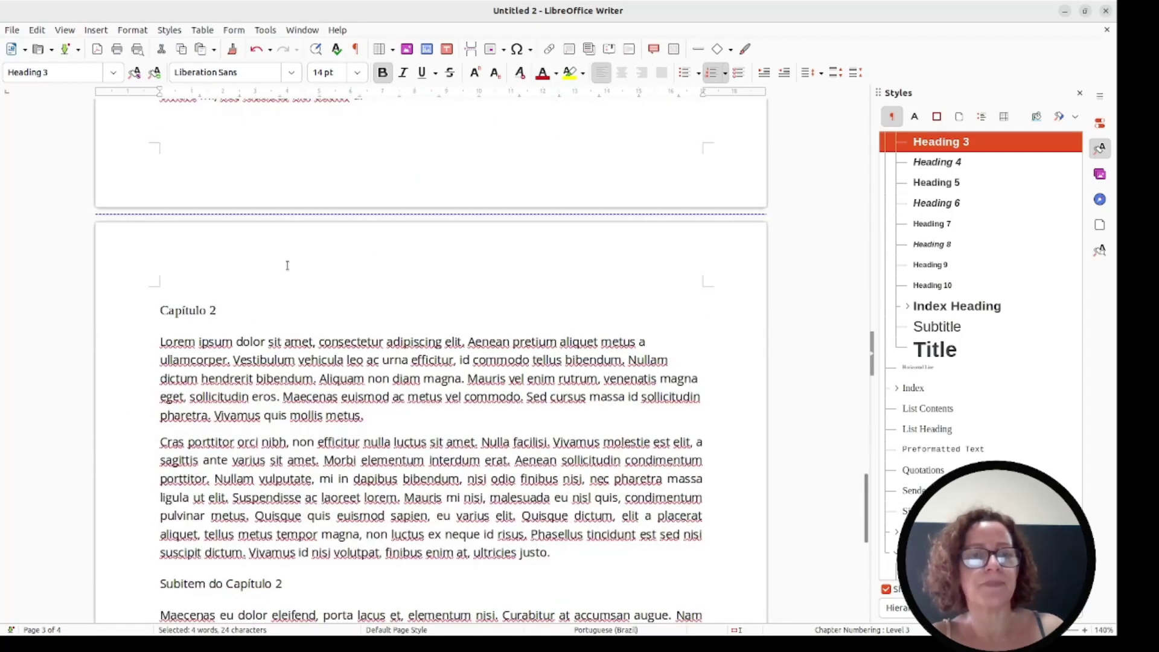
triple_click(192, 309)
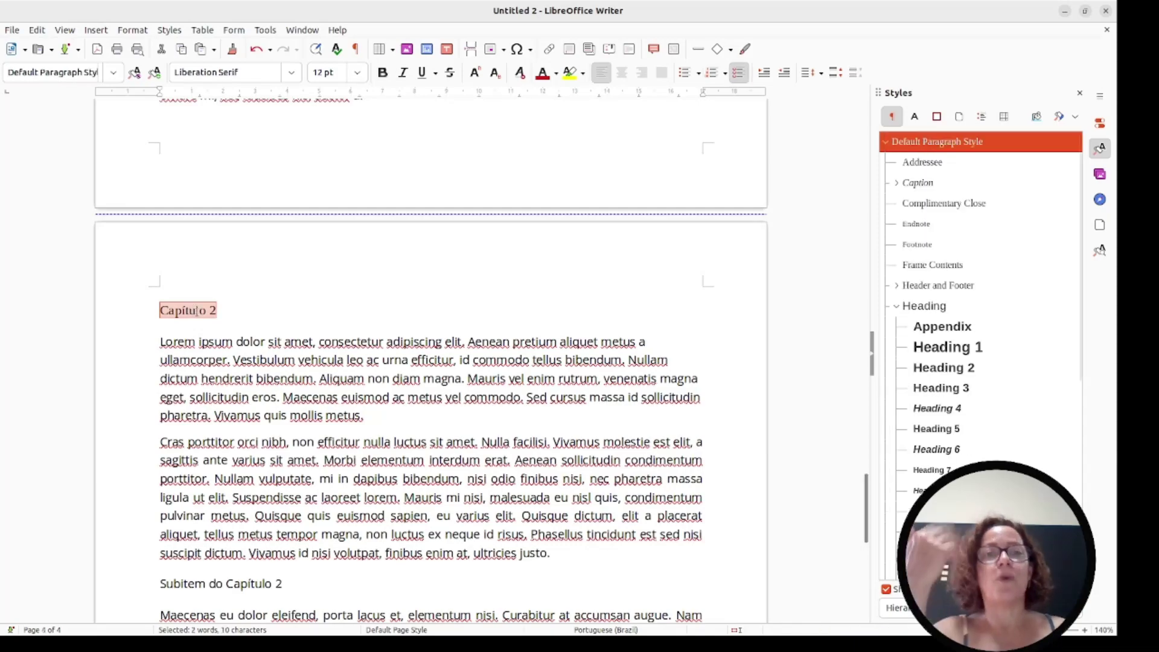
double_click(968, 350)
Apply the Heading 2 paragraph style to the "Subitem do Capítulo 2" line on page 4.
scroll(538, 342, down, 5)
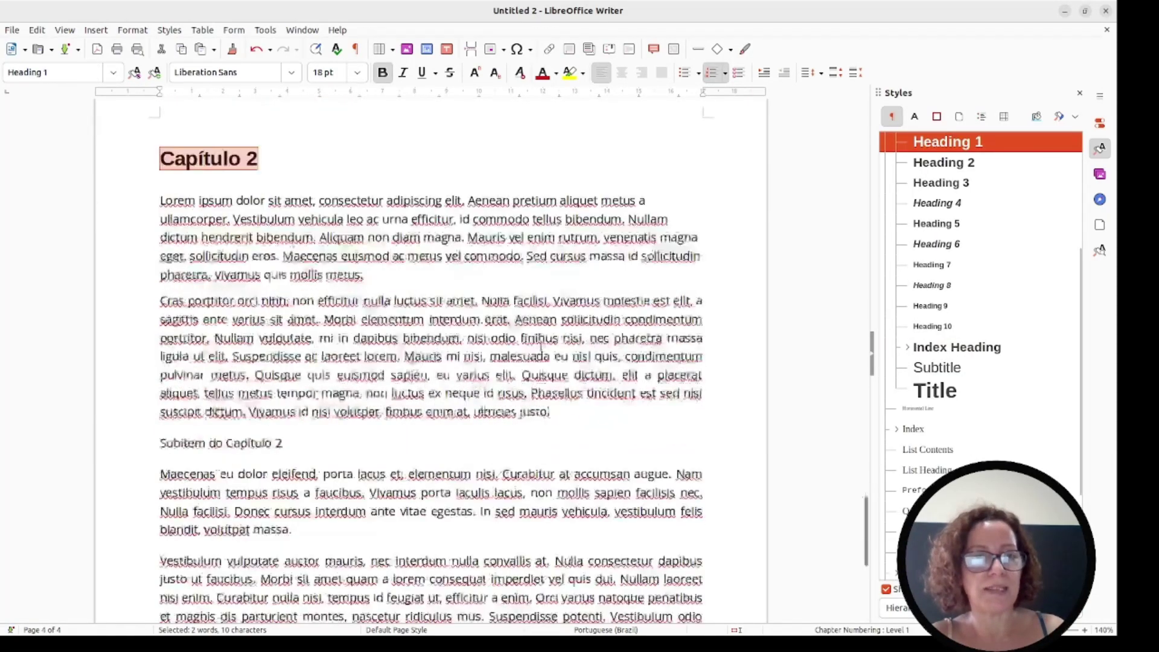
triple_click(204, 444)
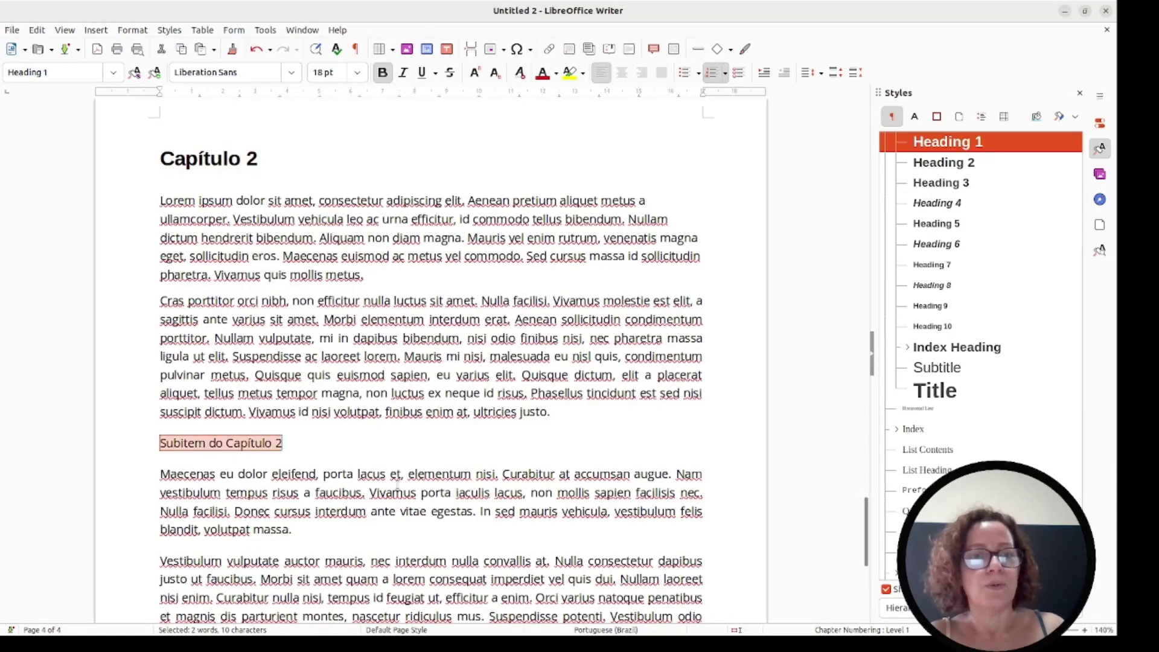
scroll(954, 263, up, 3)
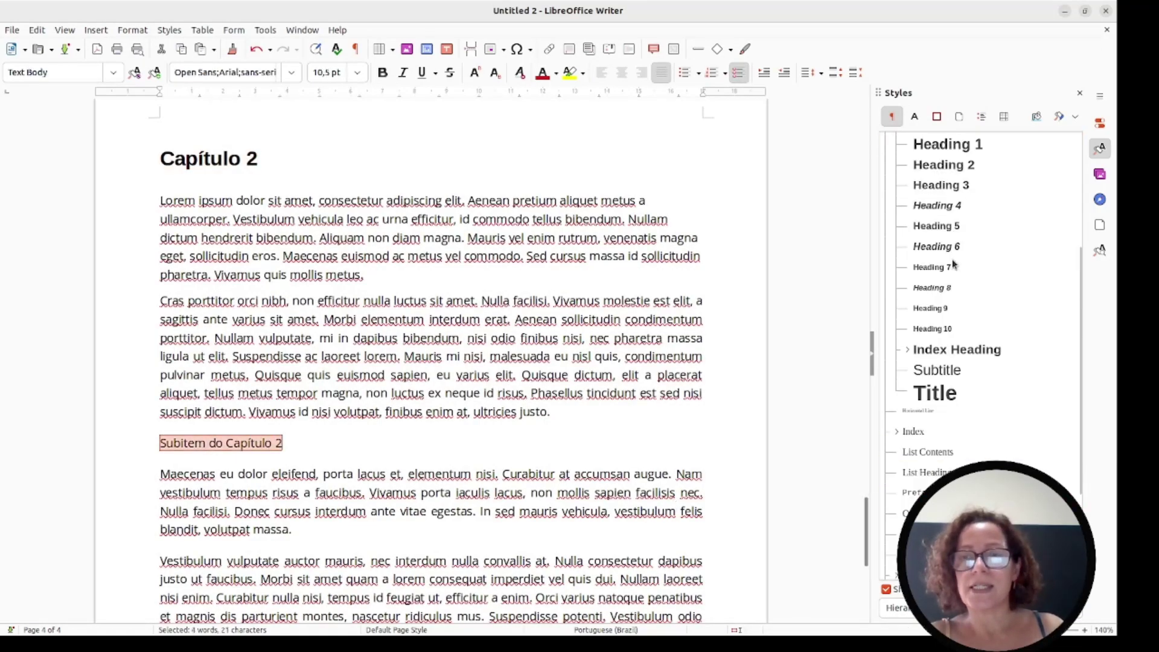
double_click(943, 165)
Insert a table of contents titled "Sumário" below the "Aqui vai o Sumário" line on page 1.
scroll(431, 362, down, 5)
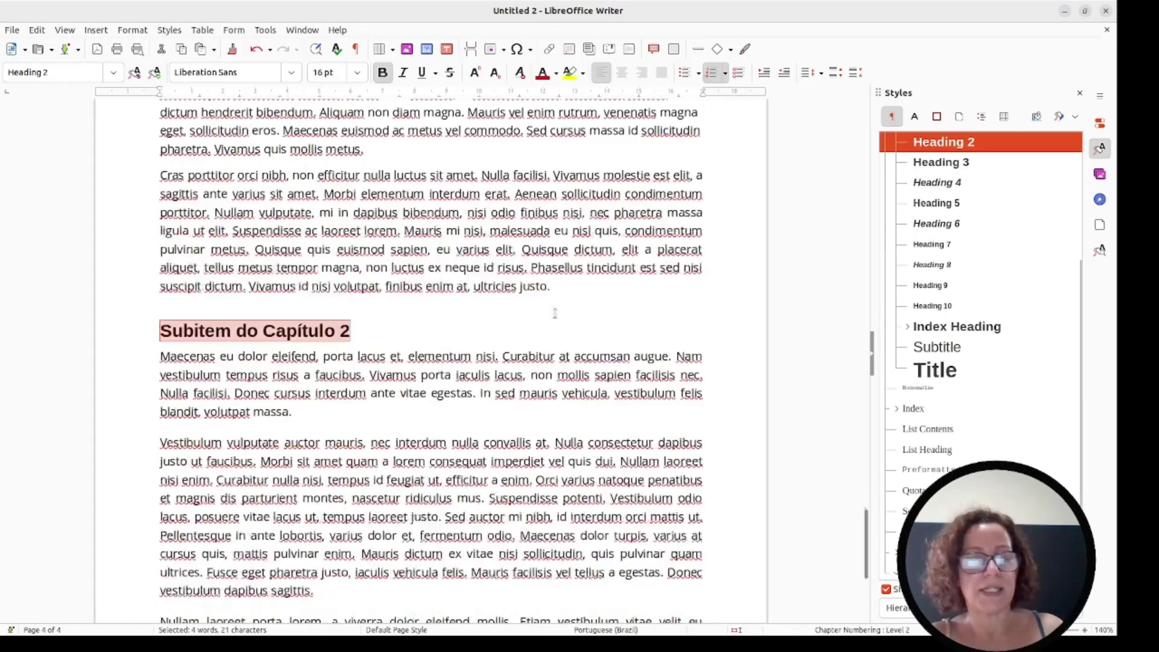
scroll(431, 362, down, 2)
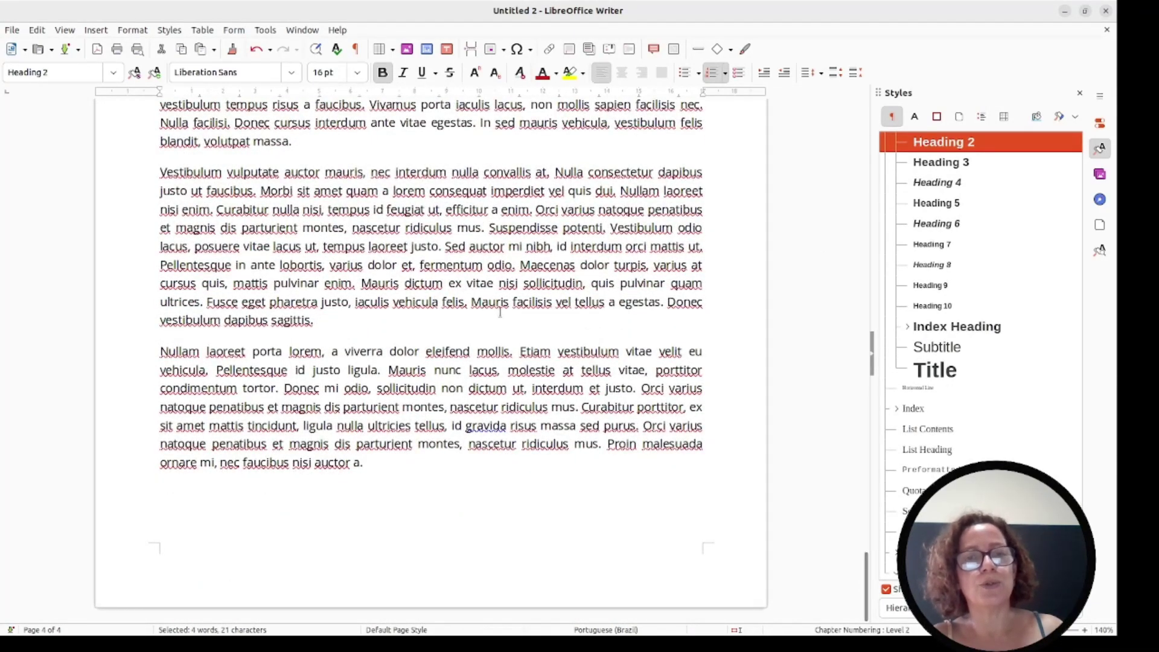
scroll(500, 312, up, 20)
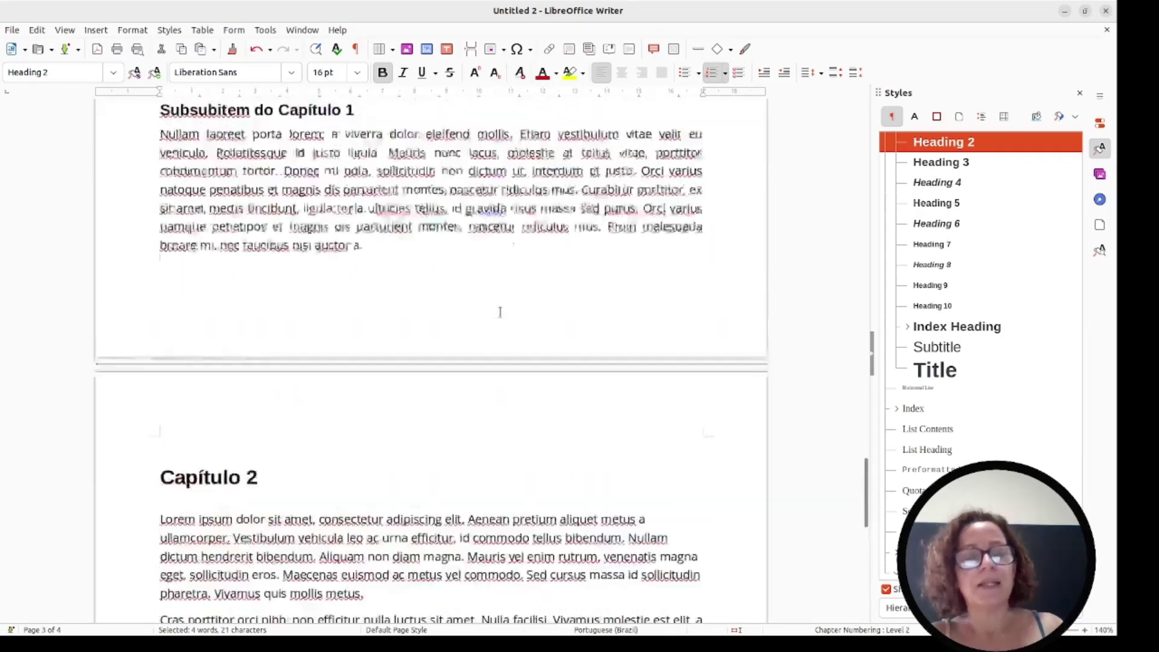
scroll(500, 312, up, 20)
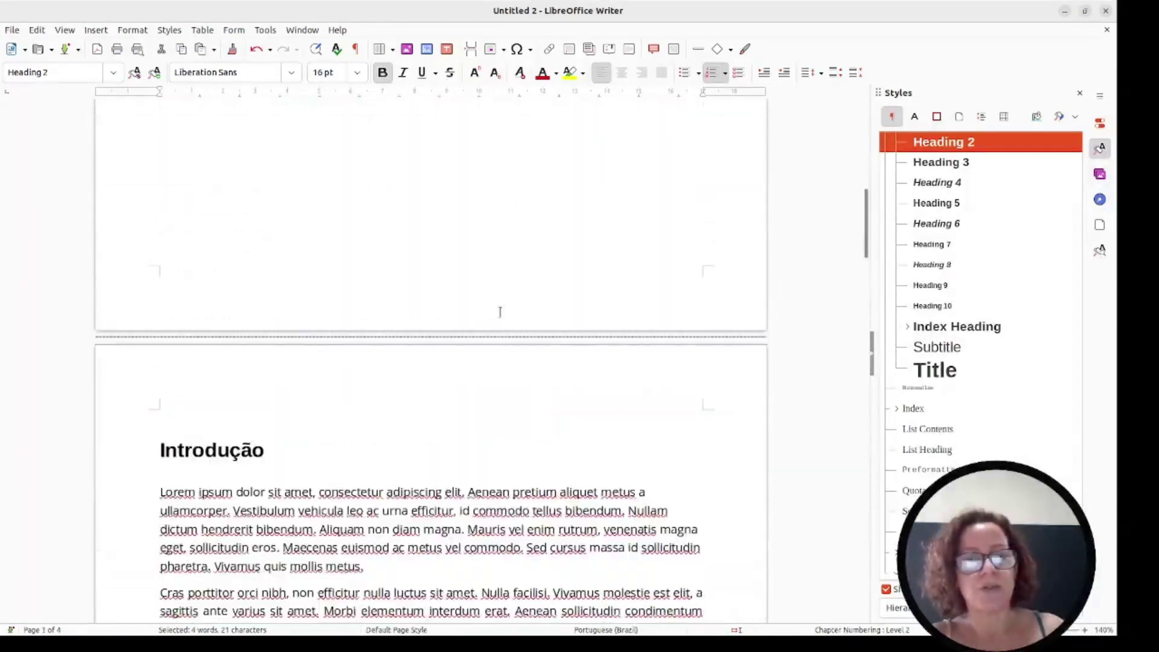
scroll(500, 312, up, 5)
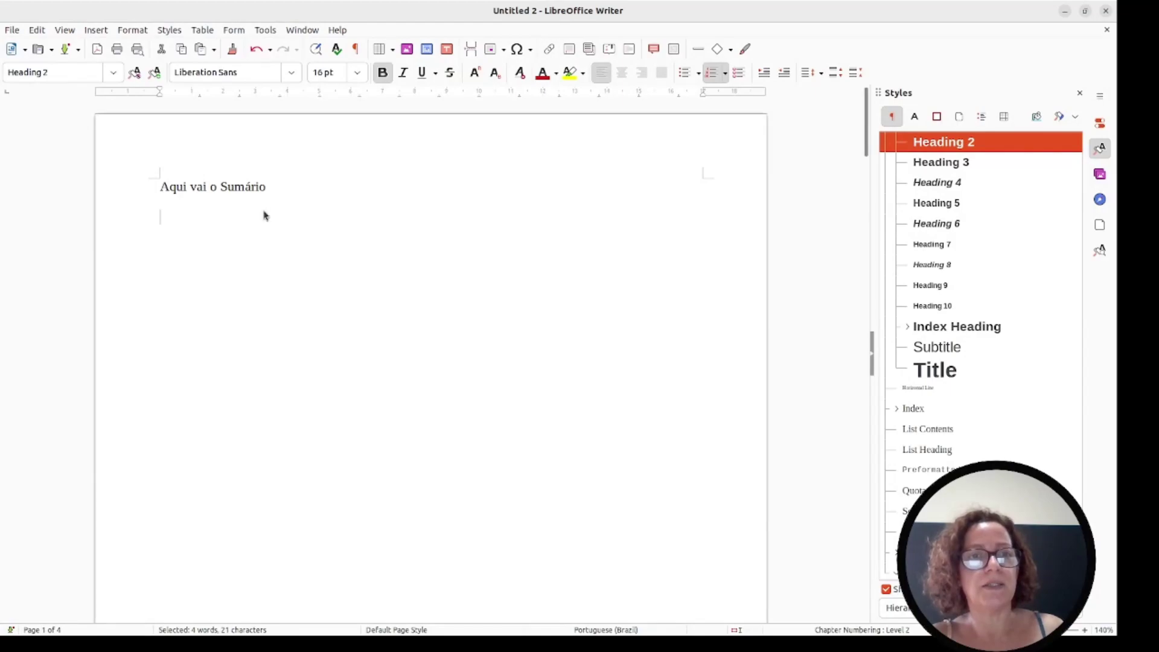
click(390, 279)
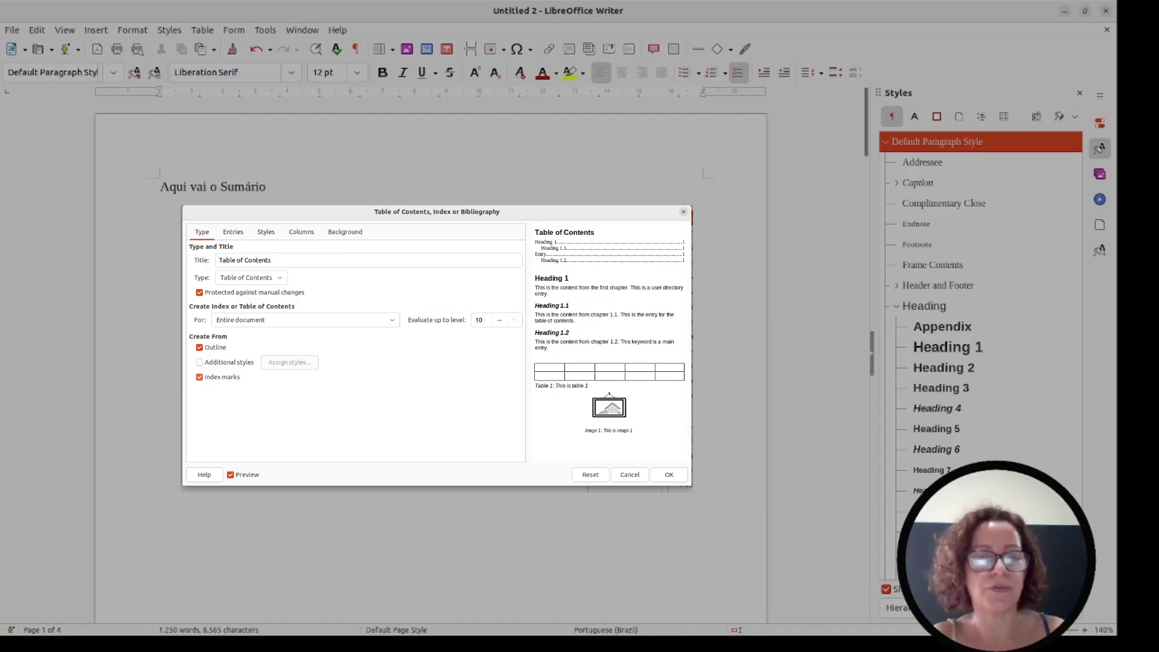
key(Escape)
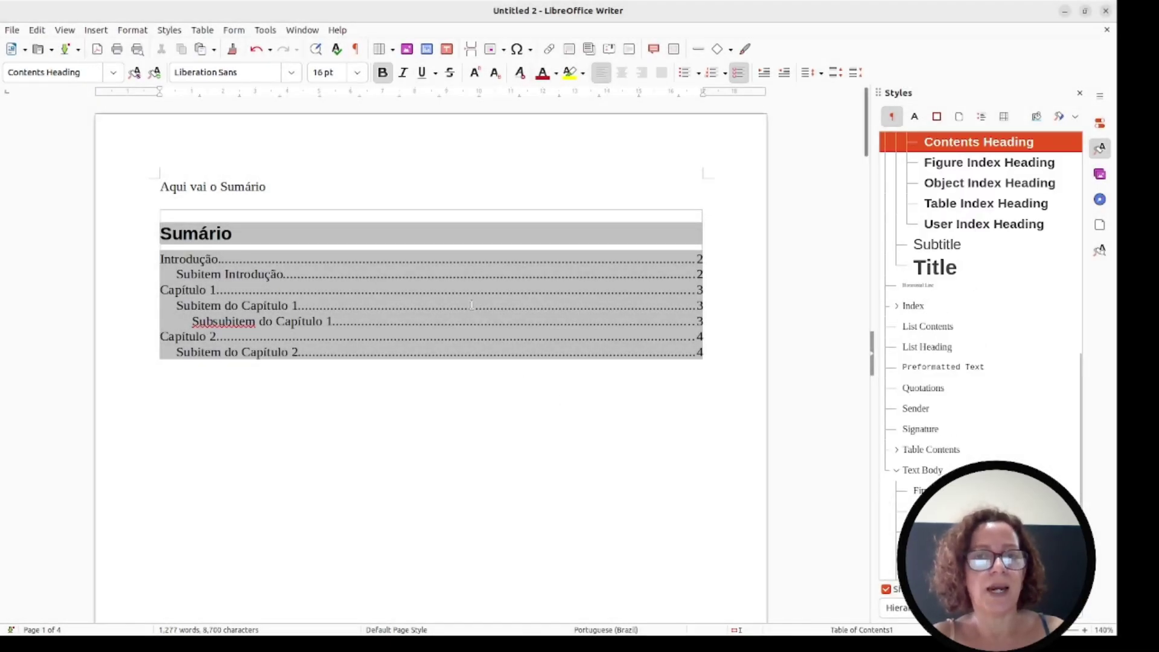
double_click(225, 237)
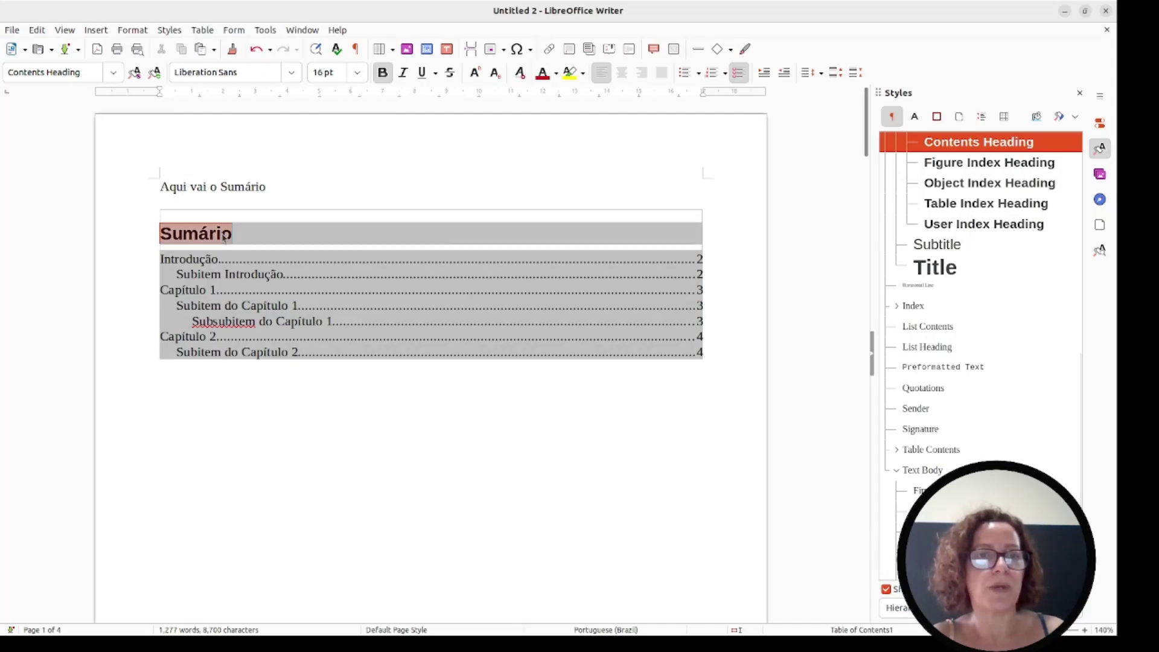
click(212, 265)
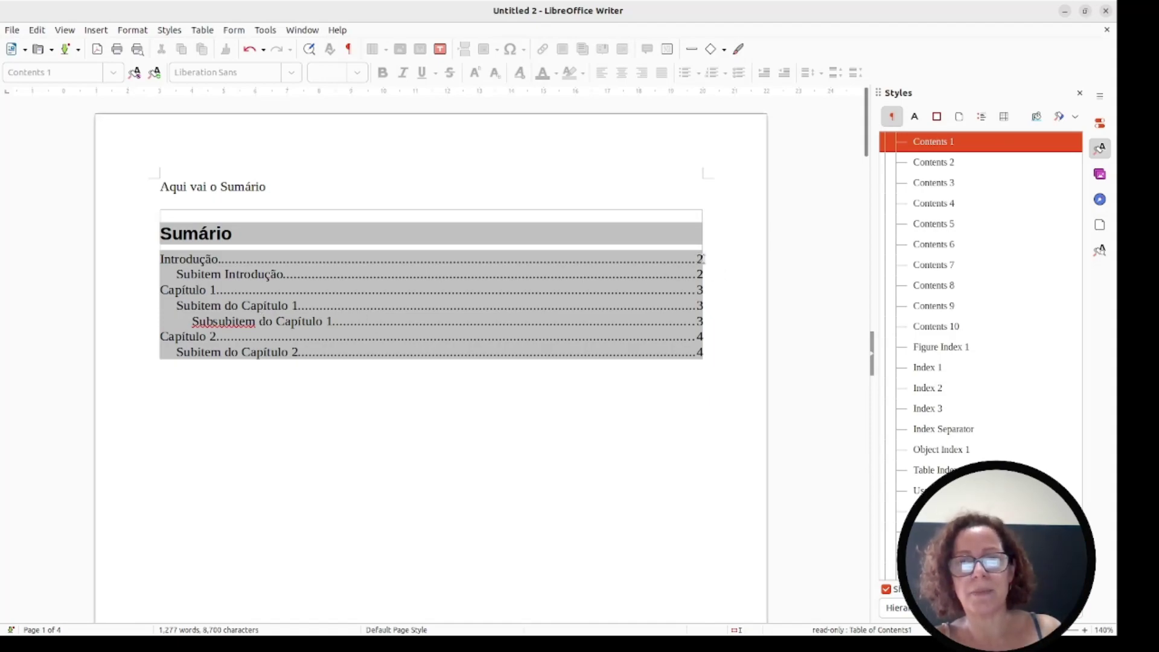
click(695, 393)
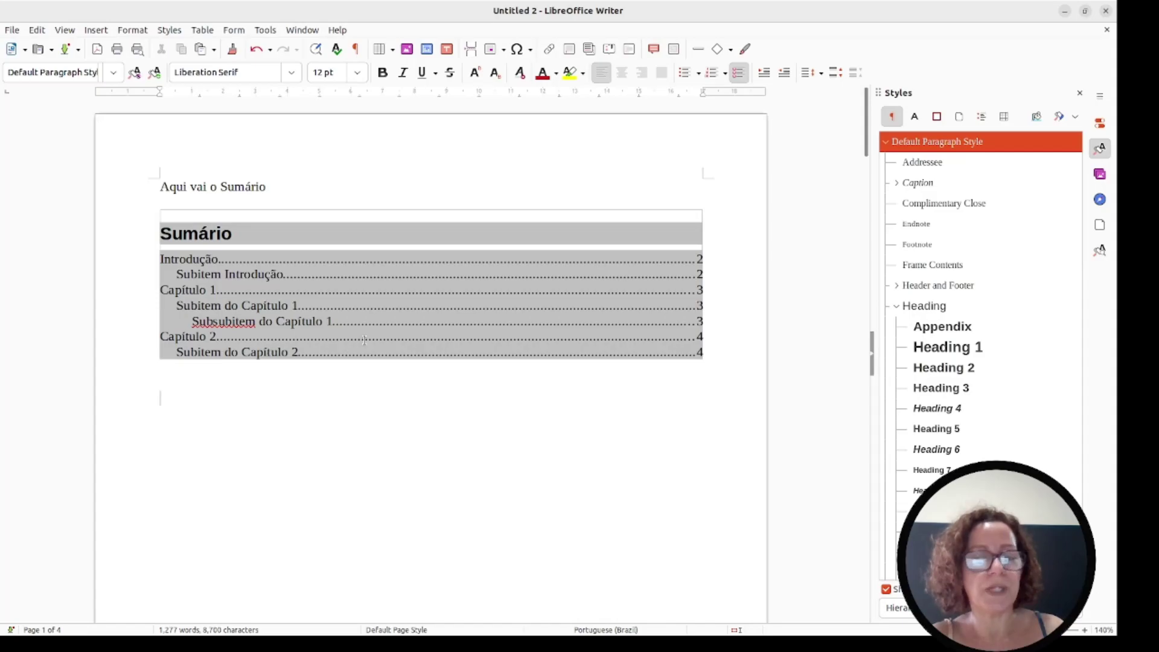
Add the line "Subsubitem do Capítulo 2" before the last paragraph of the Capítulo 2 text on page 4.
scroll(371, 317, down, 20)
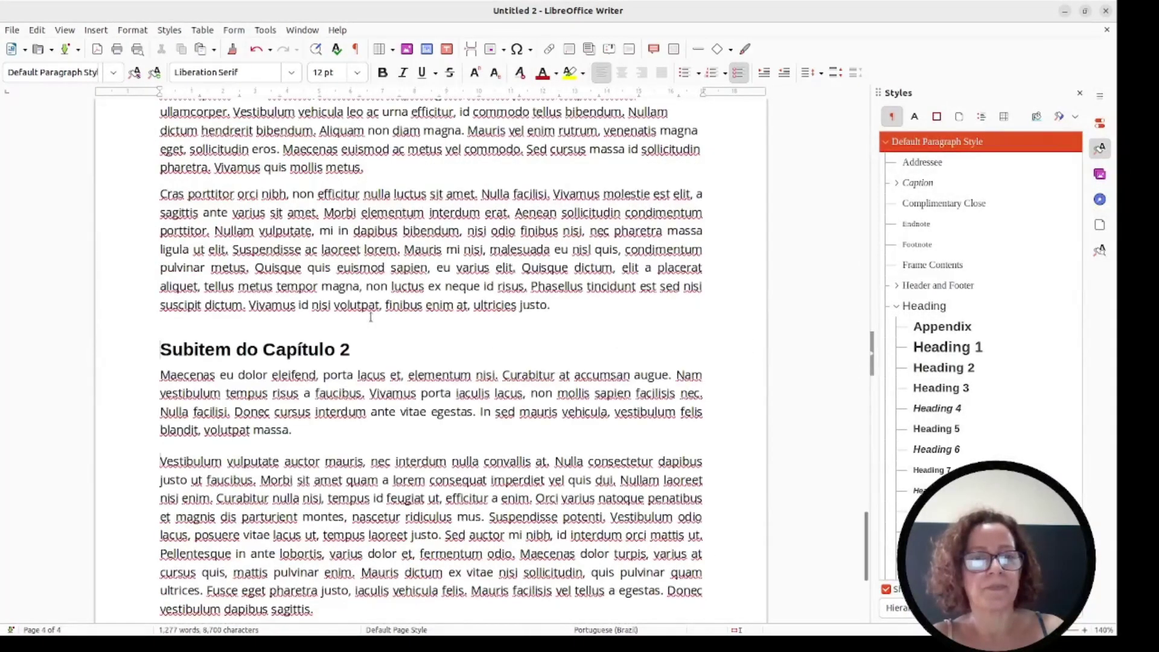
click(371, 317)
scroll(371, 318, down, 5)
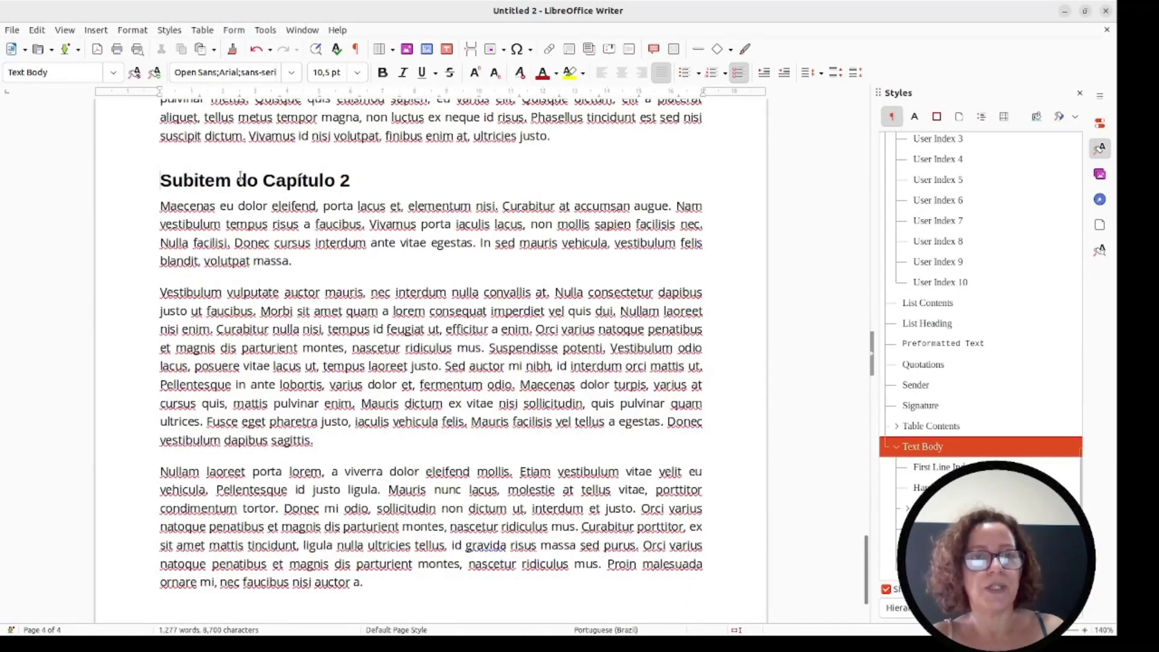
click(328, 445)
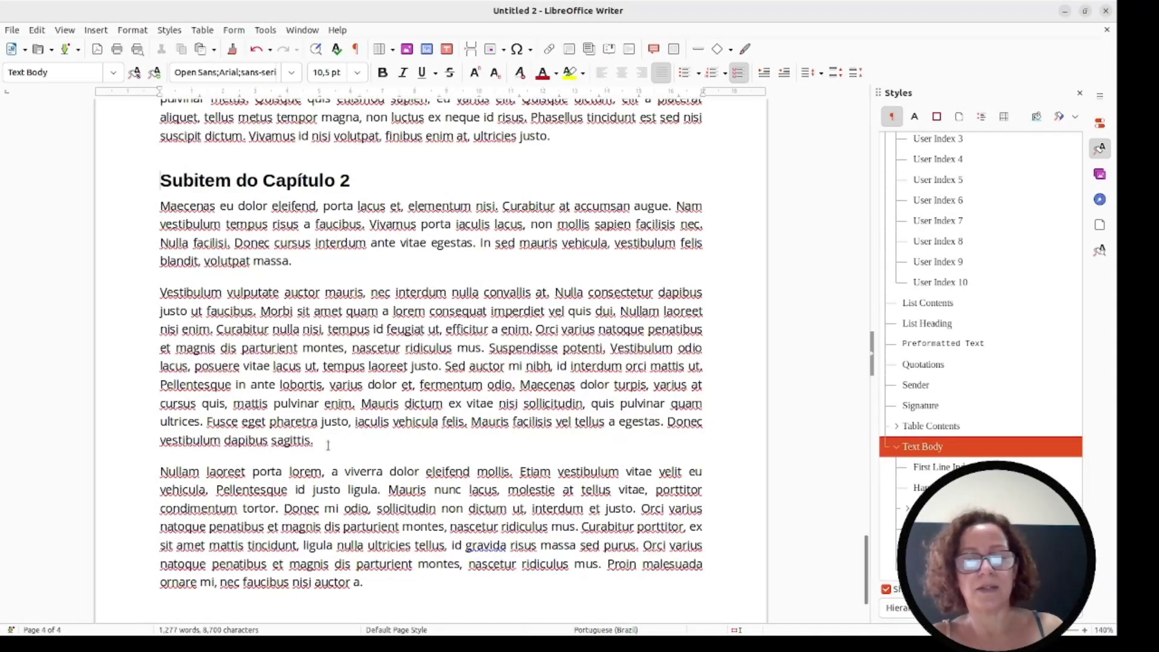
key(Return)
text(Sub)
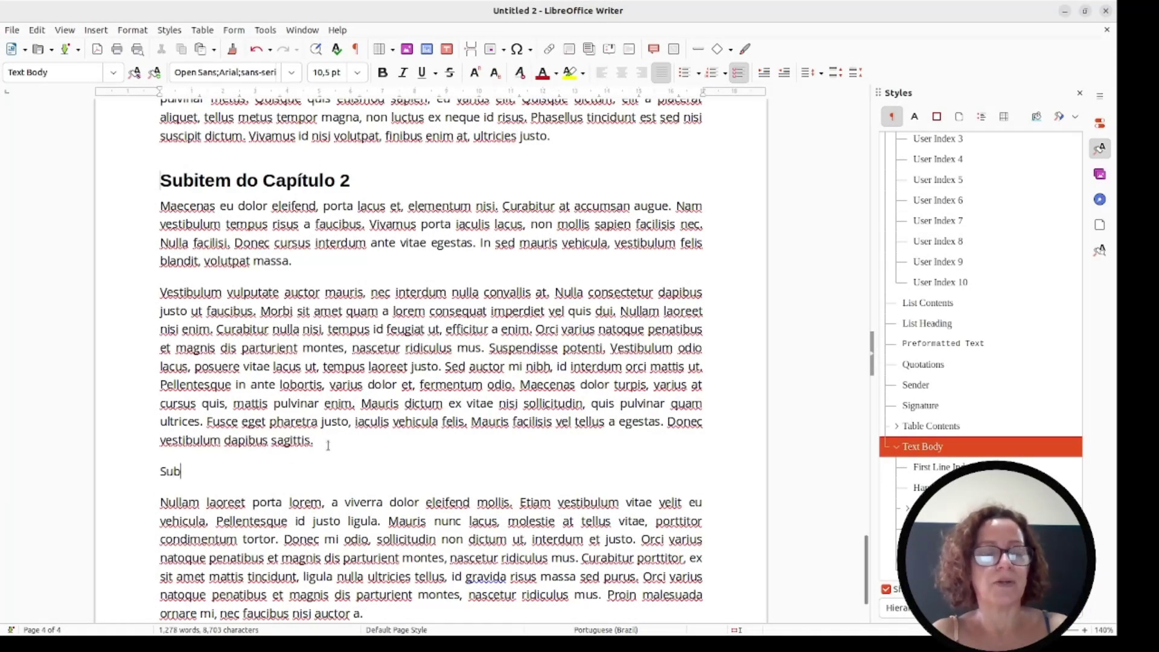
text(subitem do Capí)
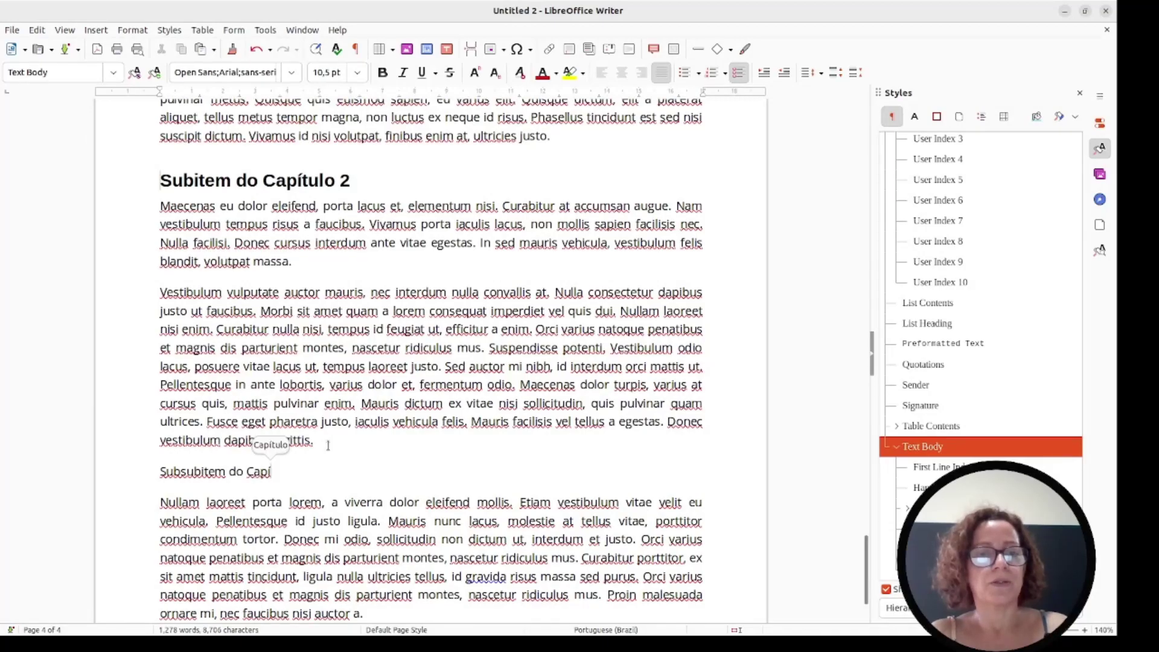
key(Return)
text(2)
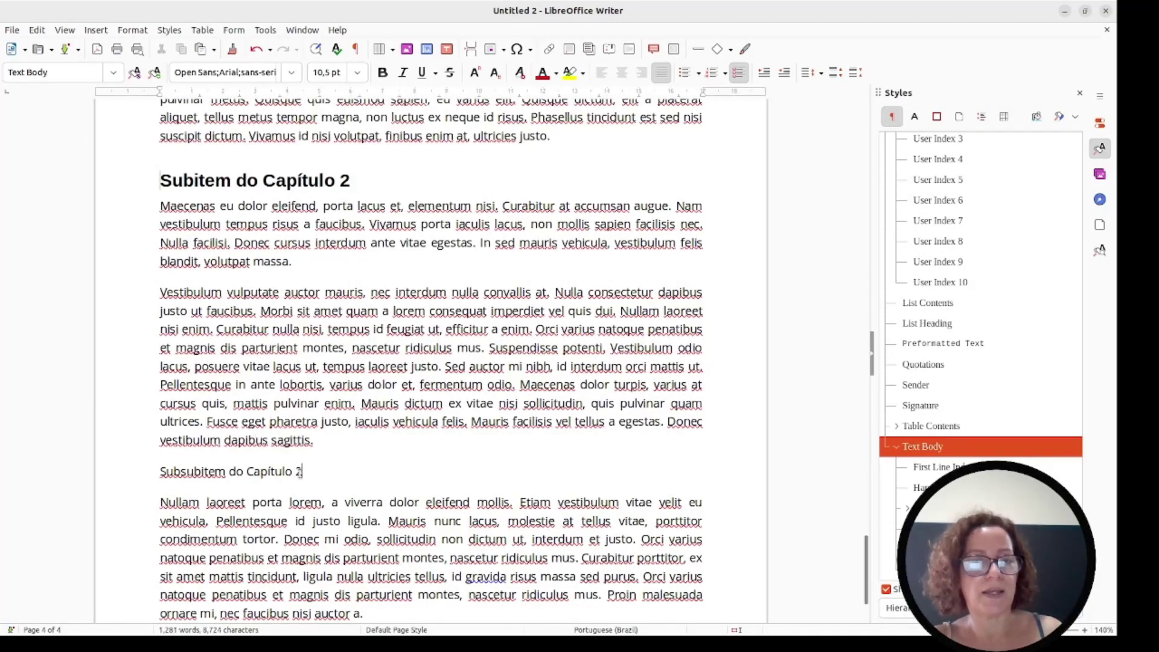
Apply the Heading 3 paragraph style to the new "Subsubitem do Capítulo 2" line.
drag(303, 472, 160, 473)
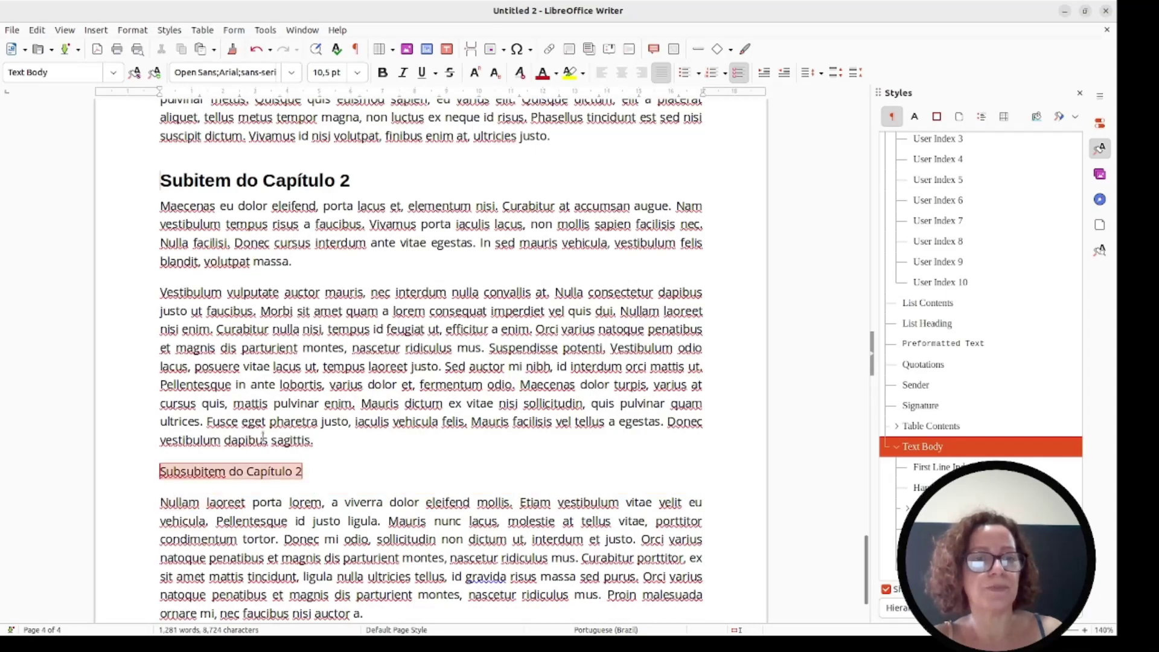
scroll(1012, 263, up, 3)
scroll(1012, 263, up, 15)
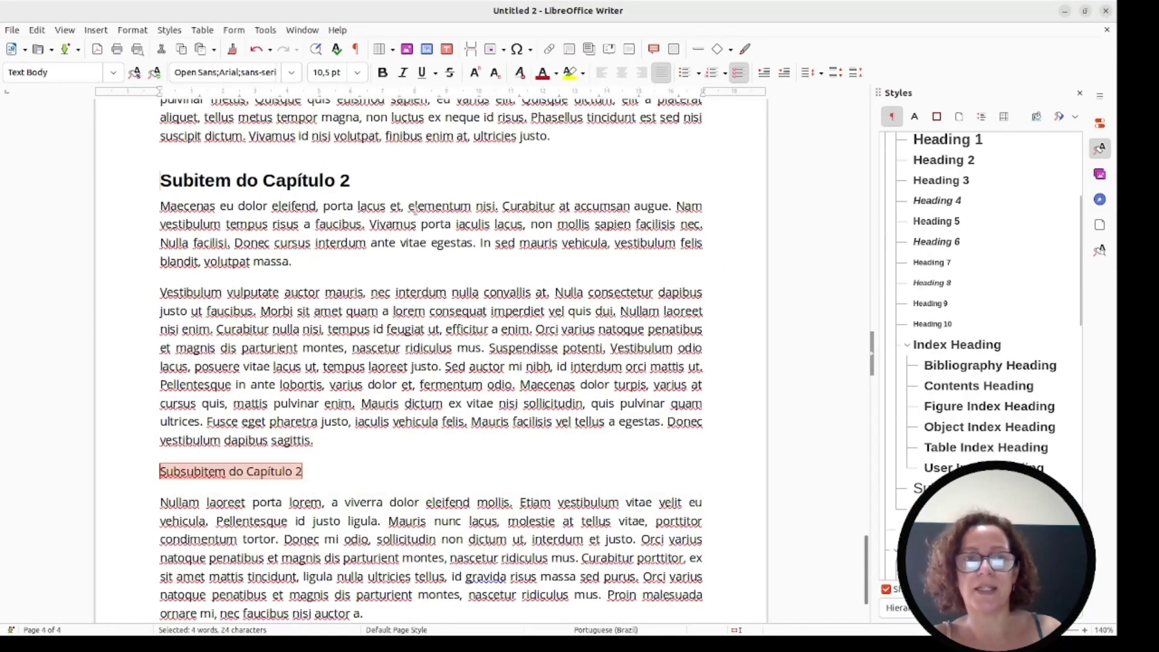
double_click(932, 184)
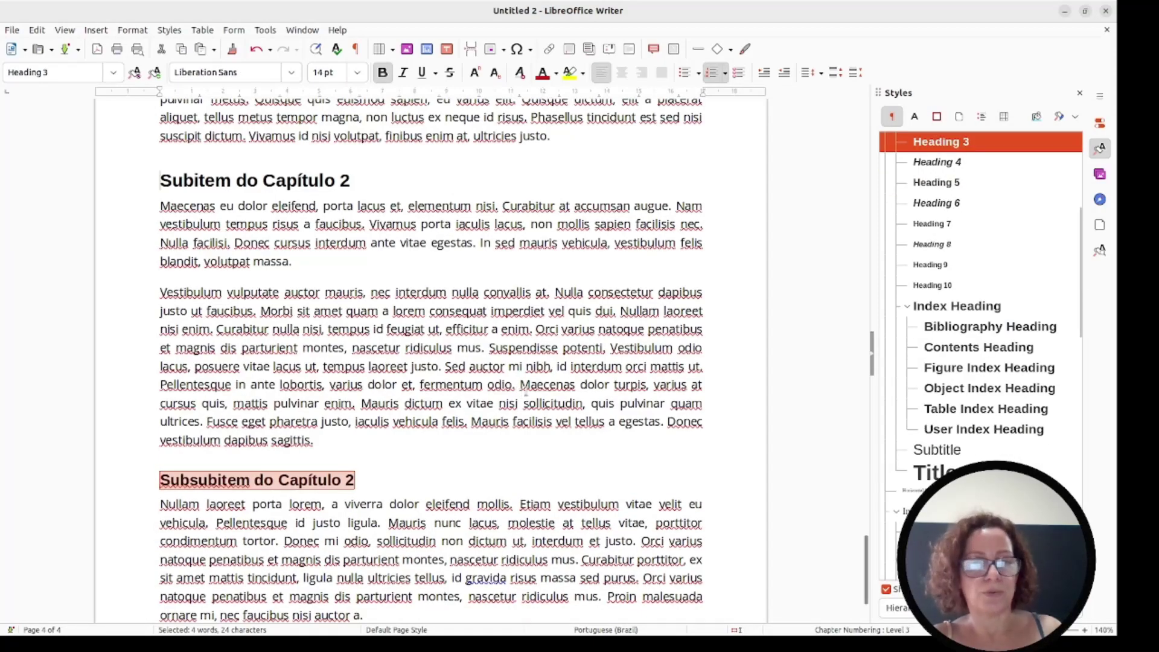
Update the Sumário table of contents on page 1 to include the new Capítulo 2 subheading.
scroll(431, 356, up, 15)
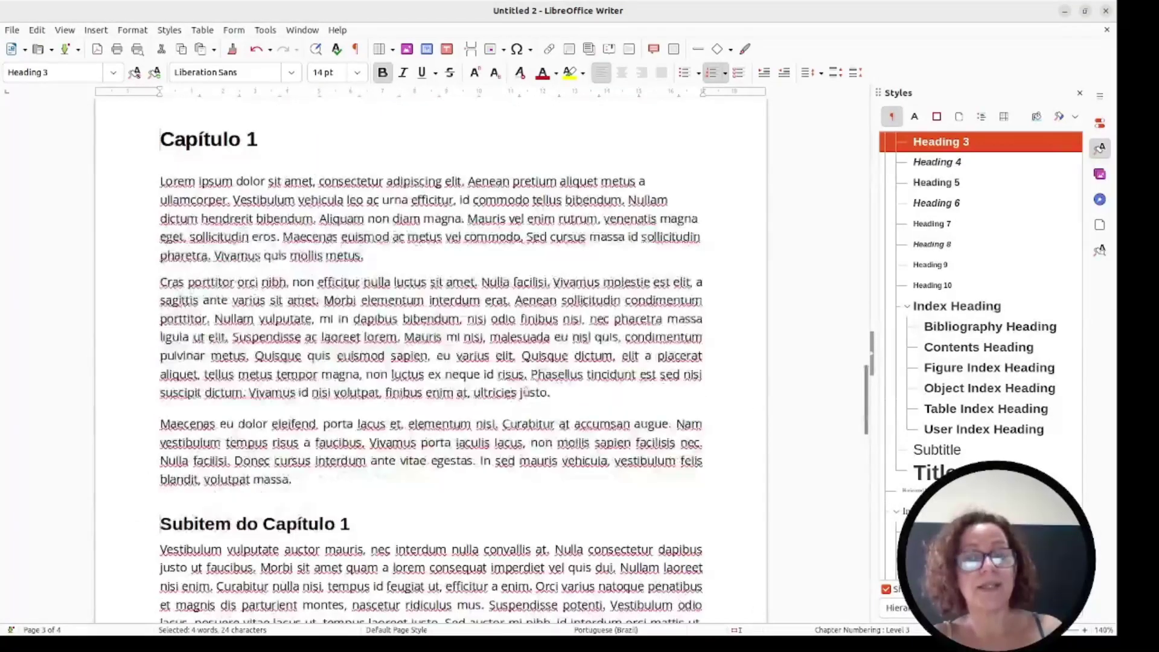
scroll(526, 391, up, 15)
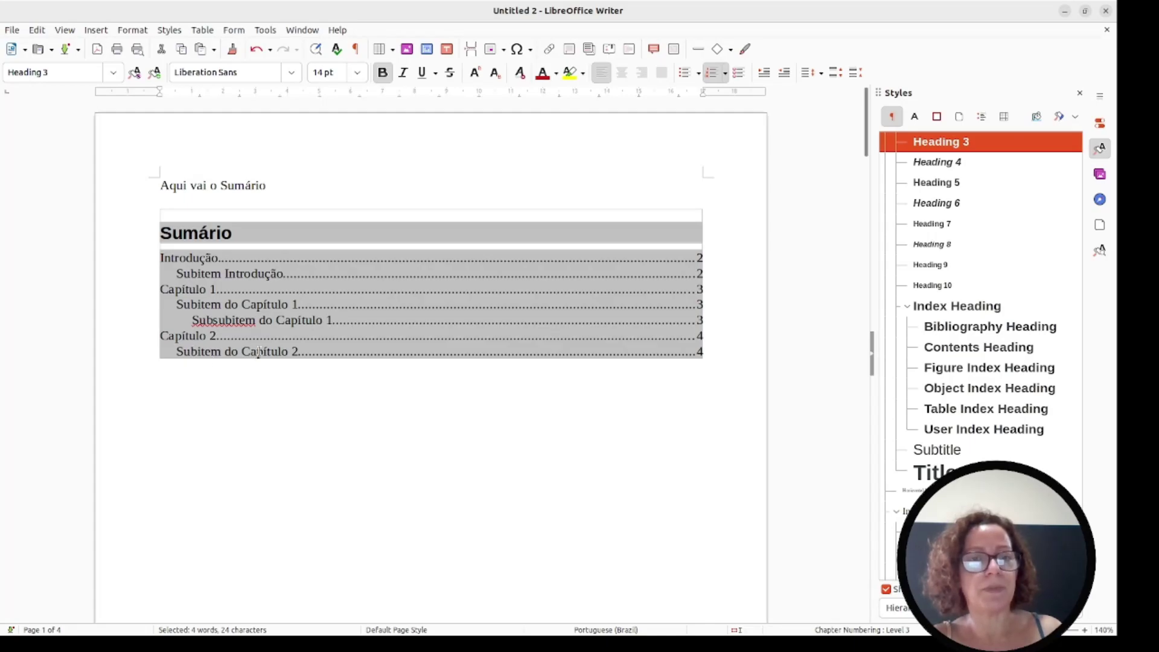
click(294, 241)
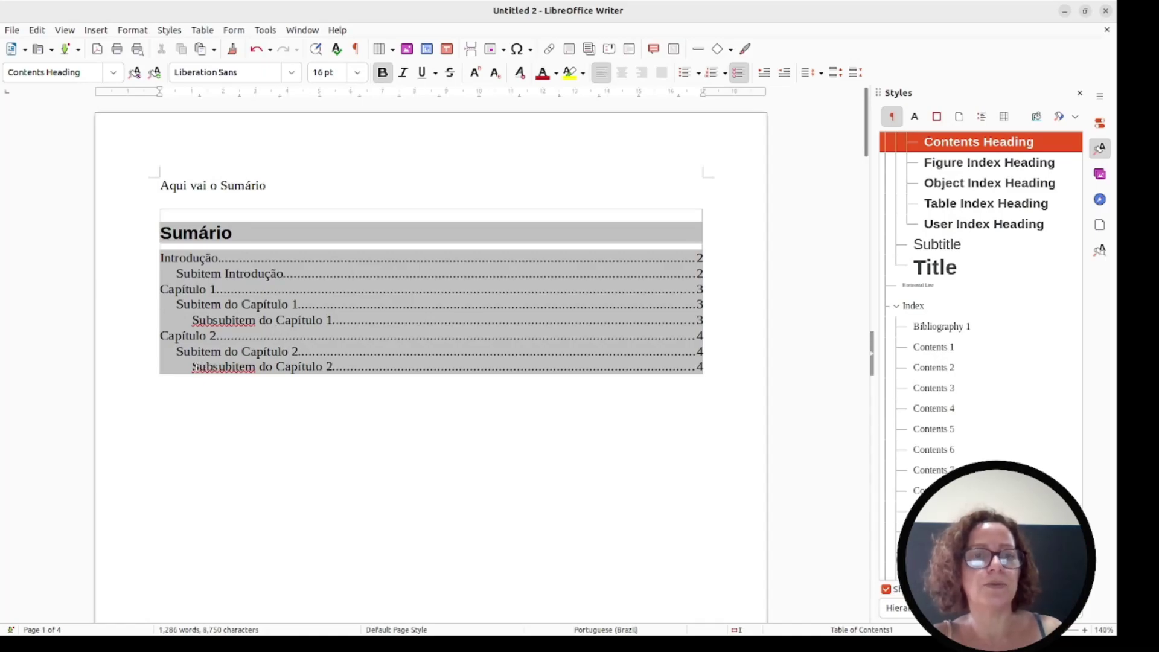
click(284, 384)
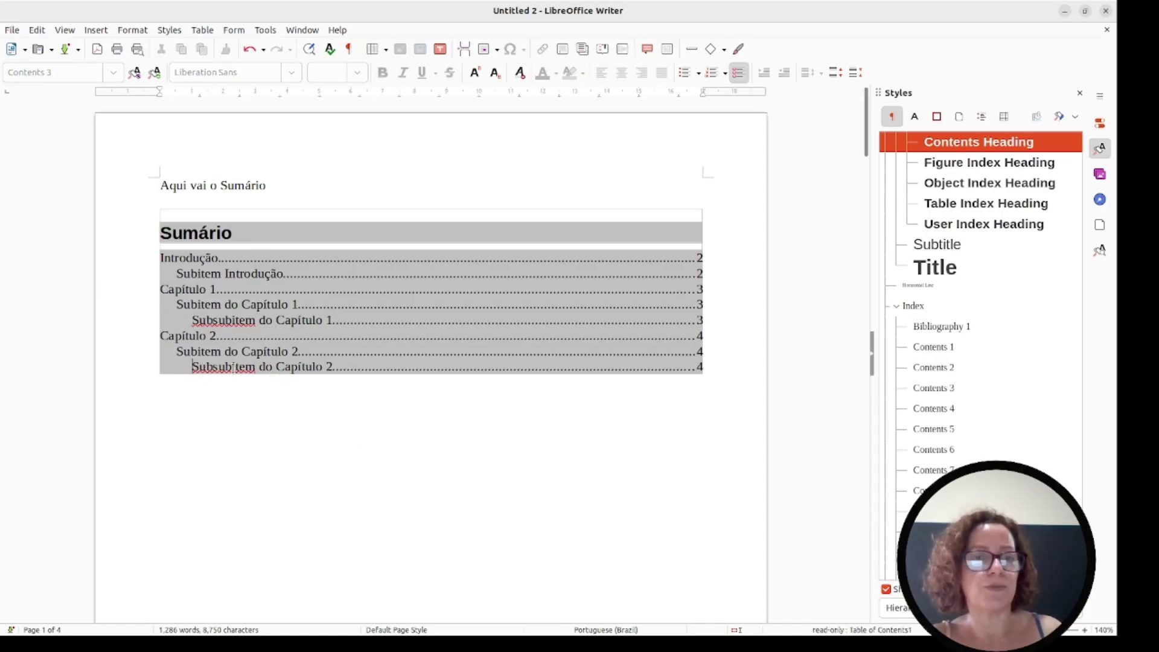